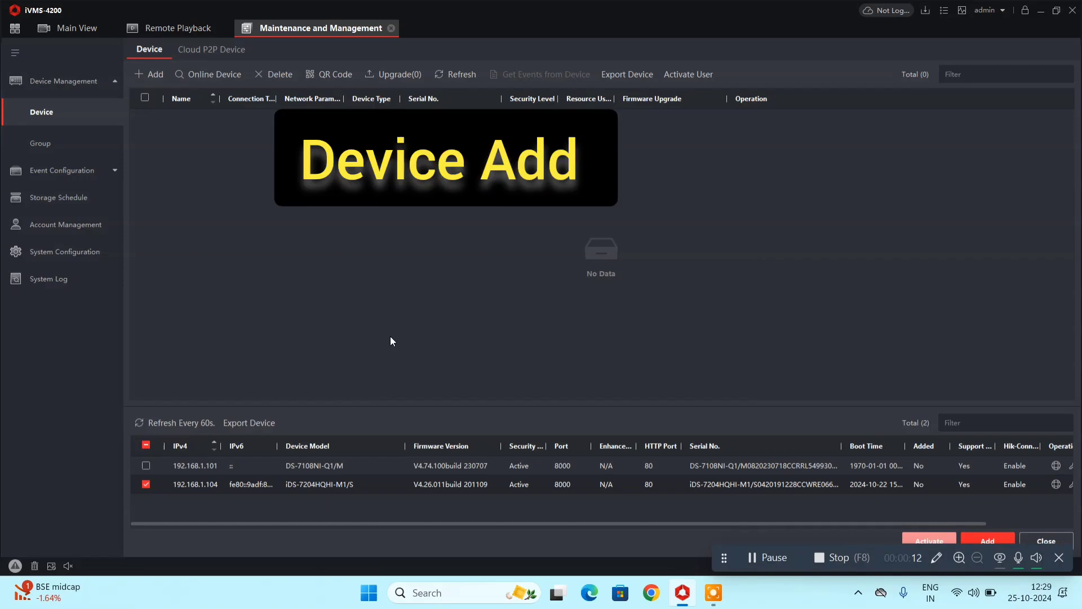
Go from the iVMS-4200 device page to the home page, then search 'sadp' and launch SADPTool.
left_click(85, 27)
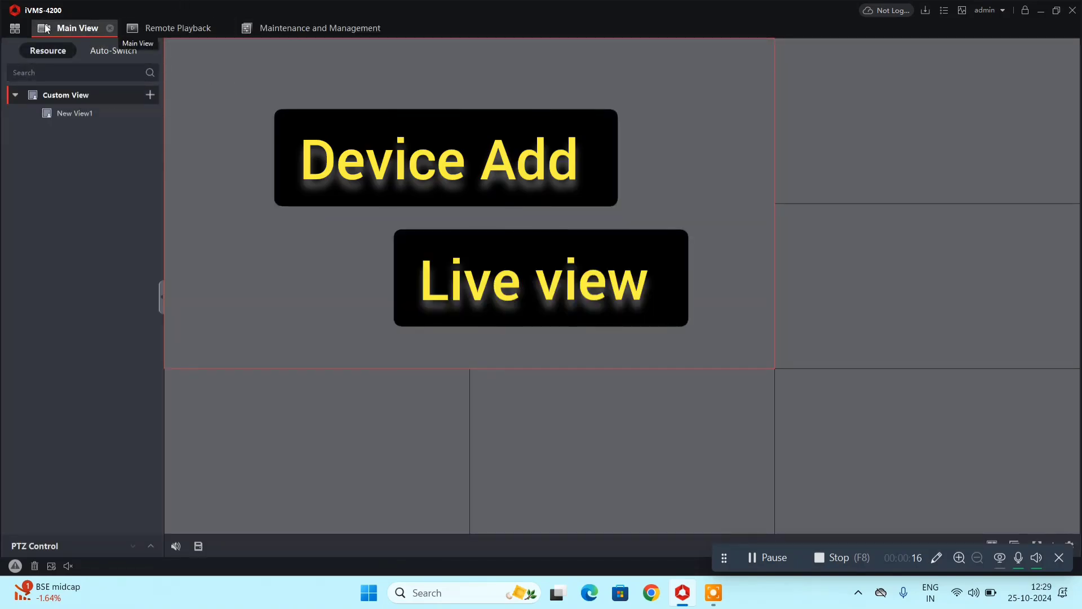
left_click(14, 28)
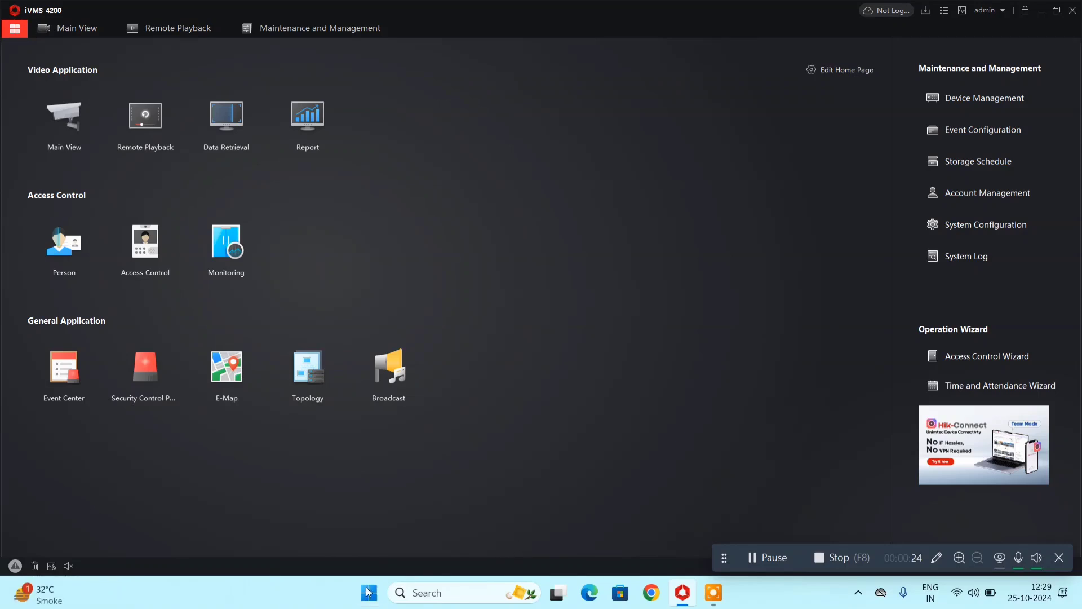
left_click(369, 592)
left_click(368, 592)
left_click(368, 592)
type("sadp")
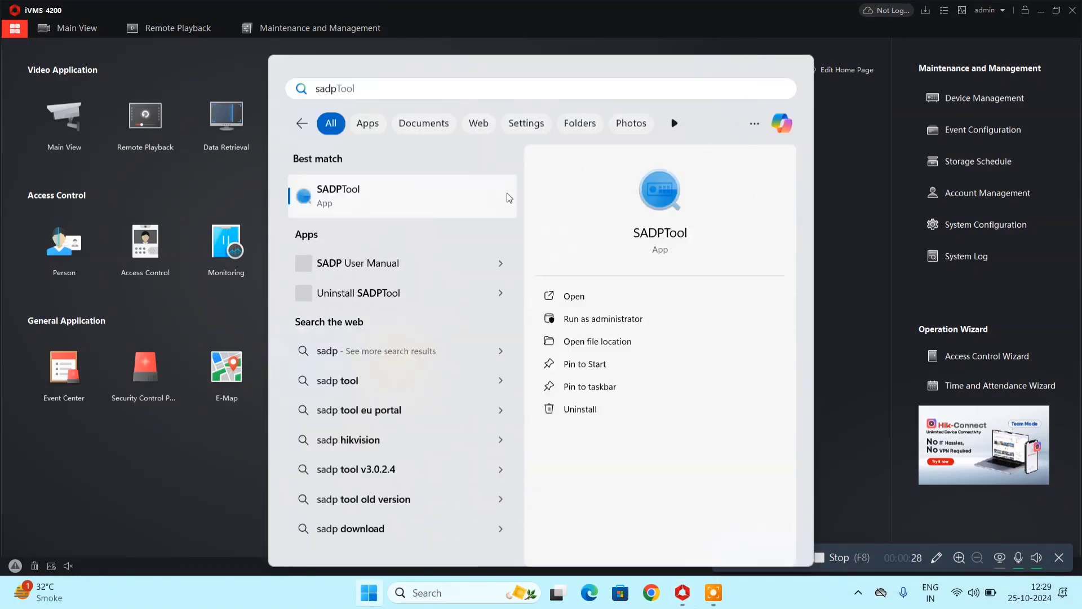
left_click(665, 192)
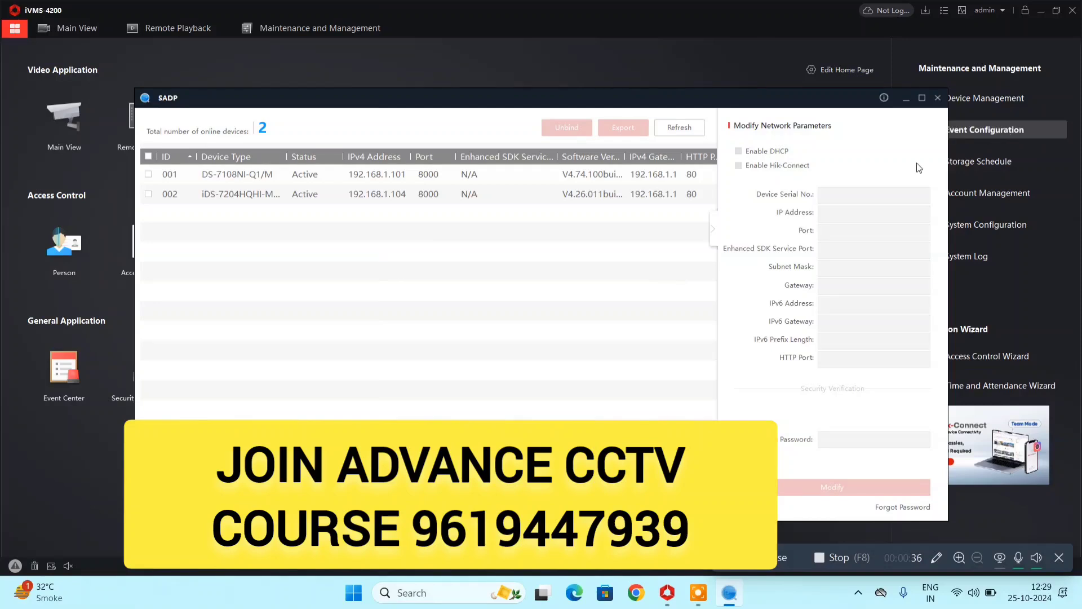
Inspect the active devices at 192.168.1.101 and 192.168.1.104, then close SADPTool.
left_click(302, 179)
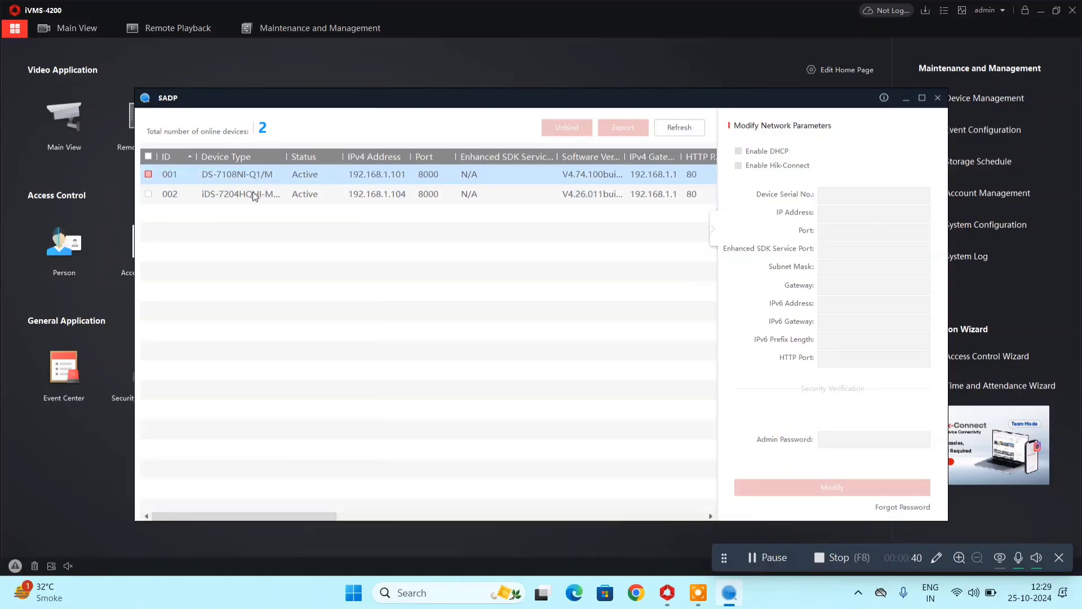
left_click(243, 194)
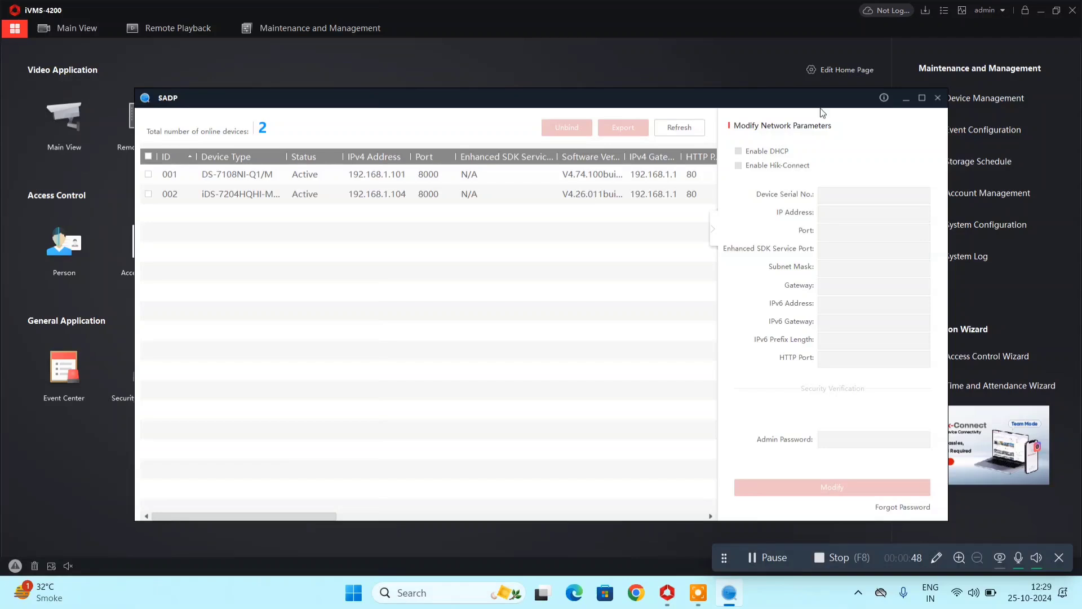
left_click(937, 99)
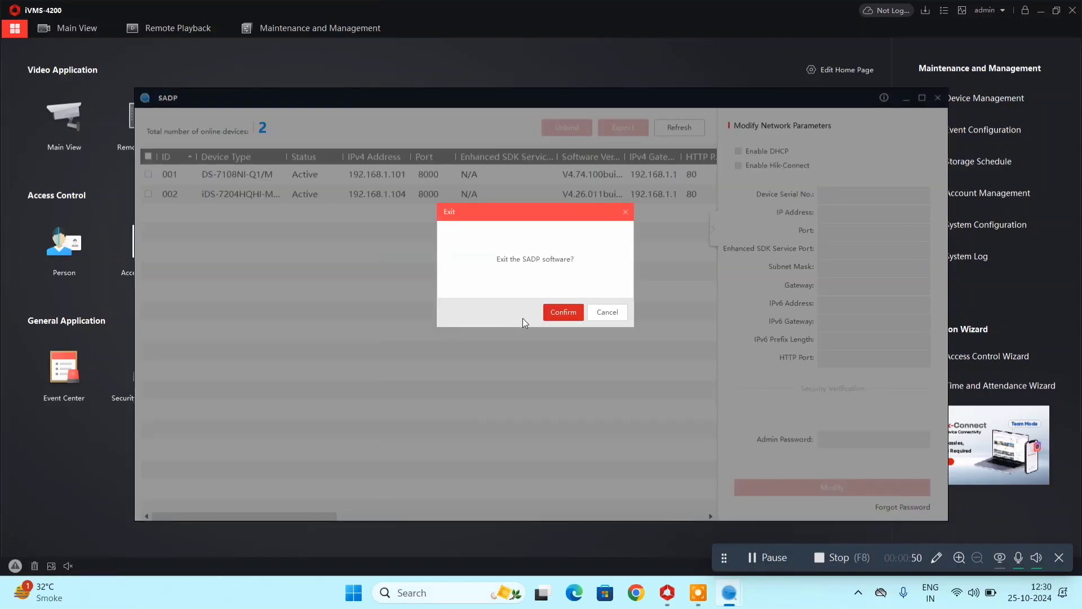
Confirm exiting SADP, open Device Management, refresh it, and hide the Online Device panel.
left_click(558, 311)
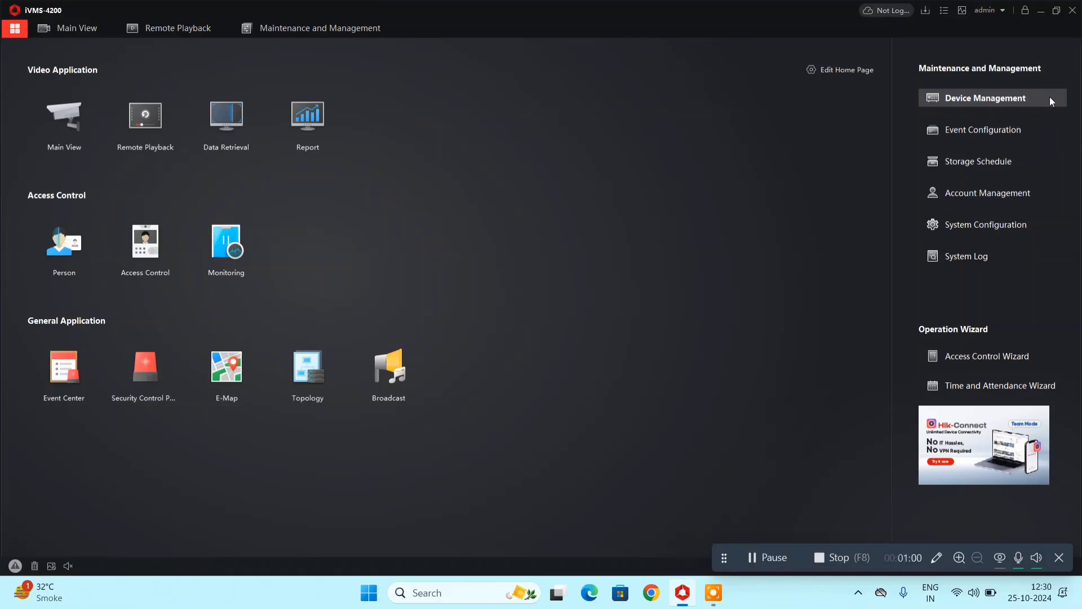
left_click(1050, 98)
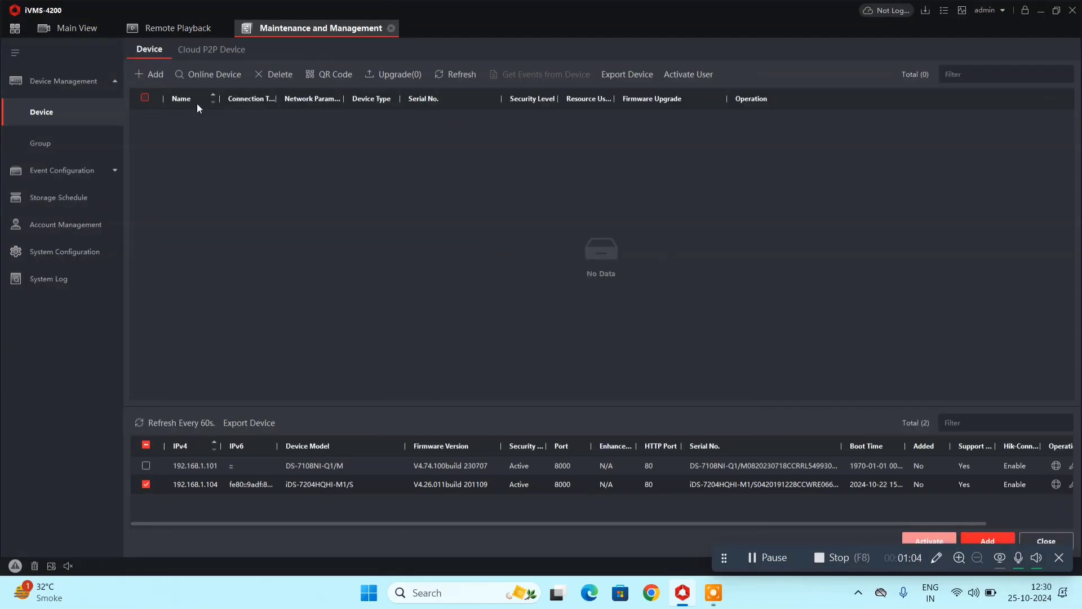
left_click(476, 73)
left_click(215, 74)
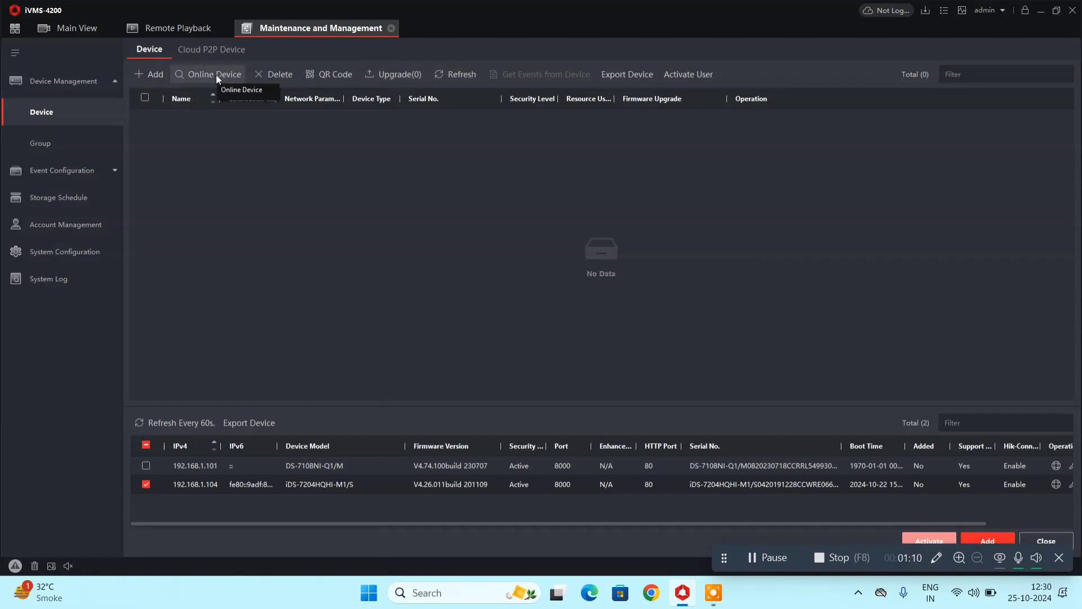
left_click(216, 75)
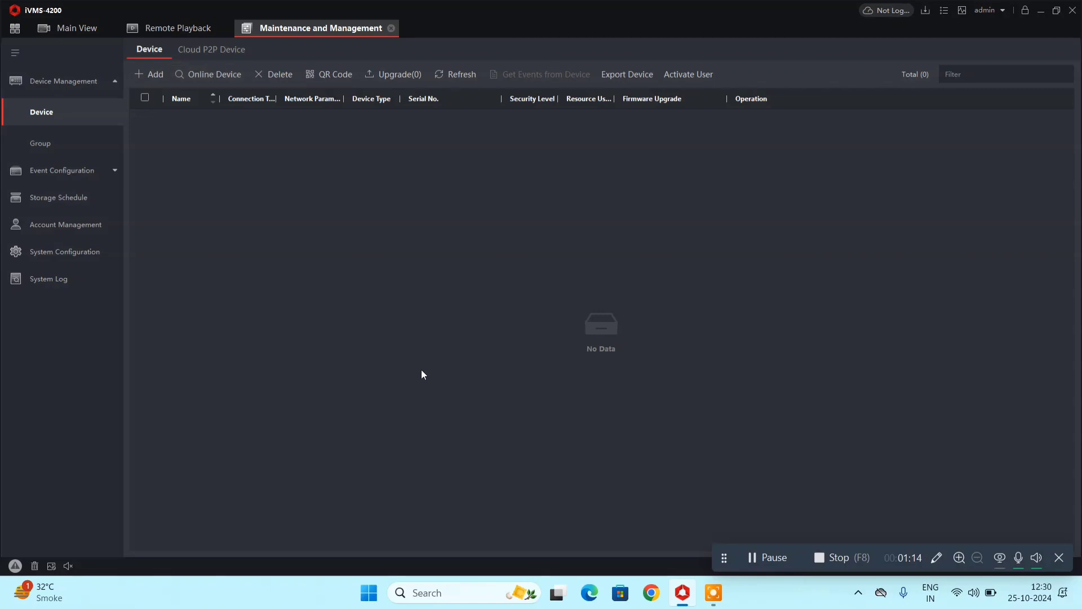
left_click(973, 592)
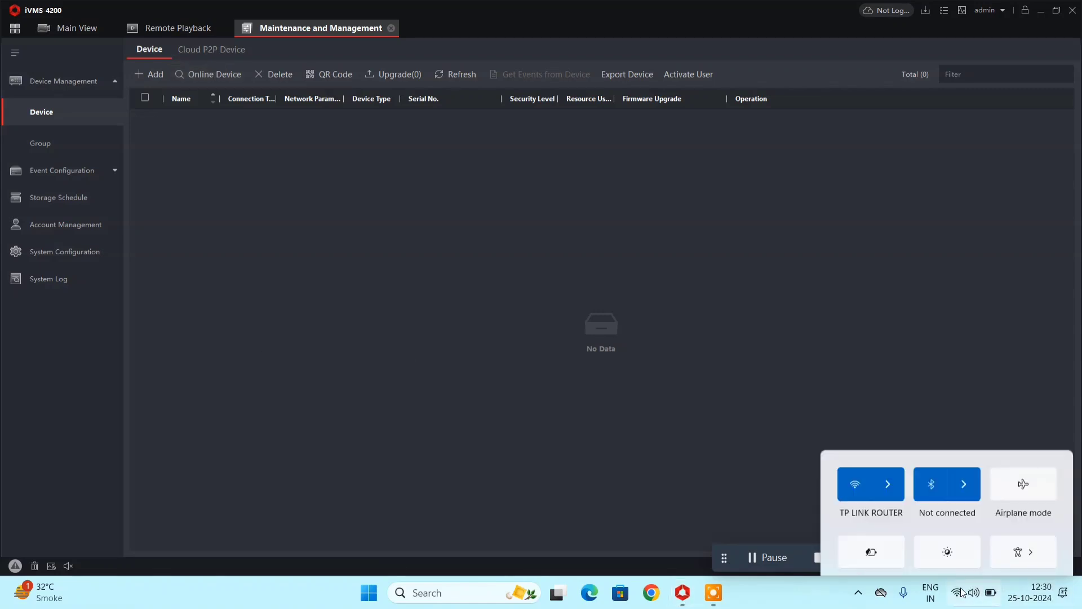
left_click(890, 324)
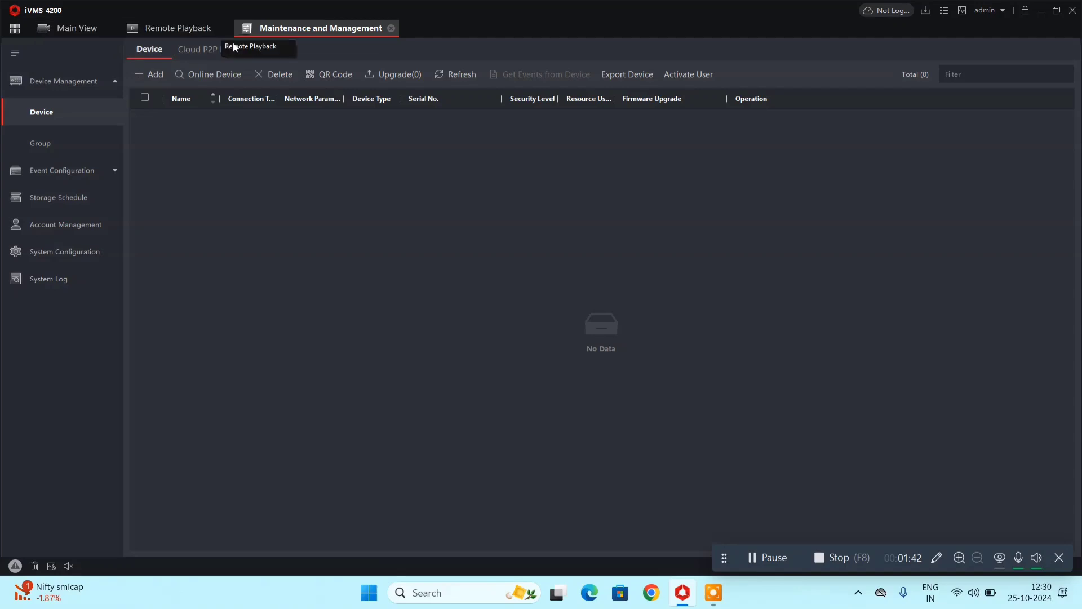
Open Device Management's Online Device panel listing the discovered NVRs 192.168.1.101 and 192.168.1.104.
left_click(17, 29)
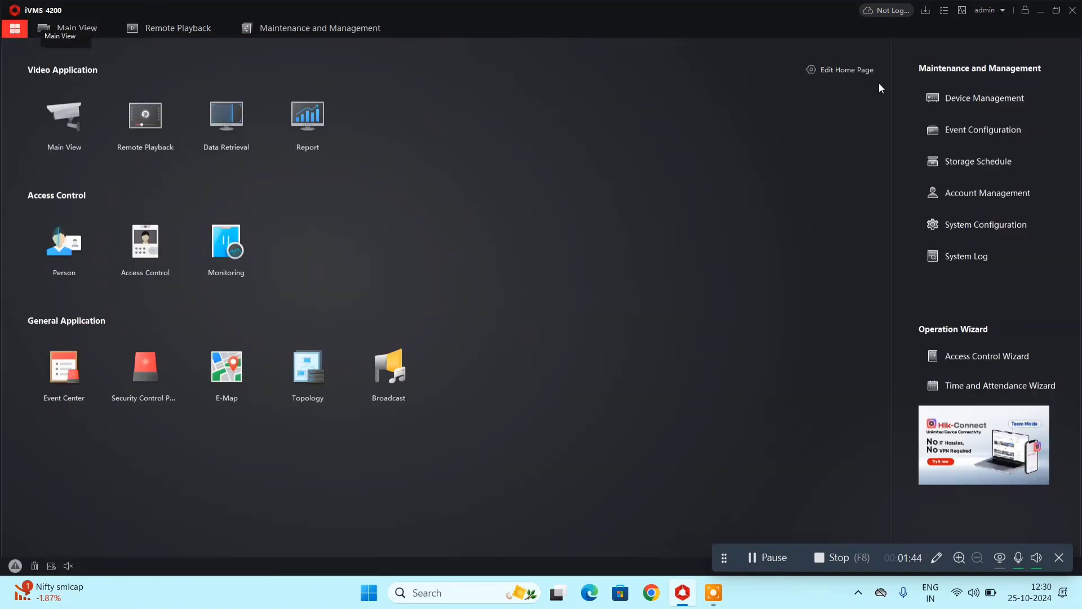
left_click(995, 105)
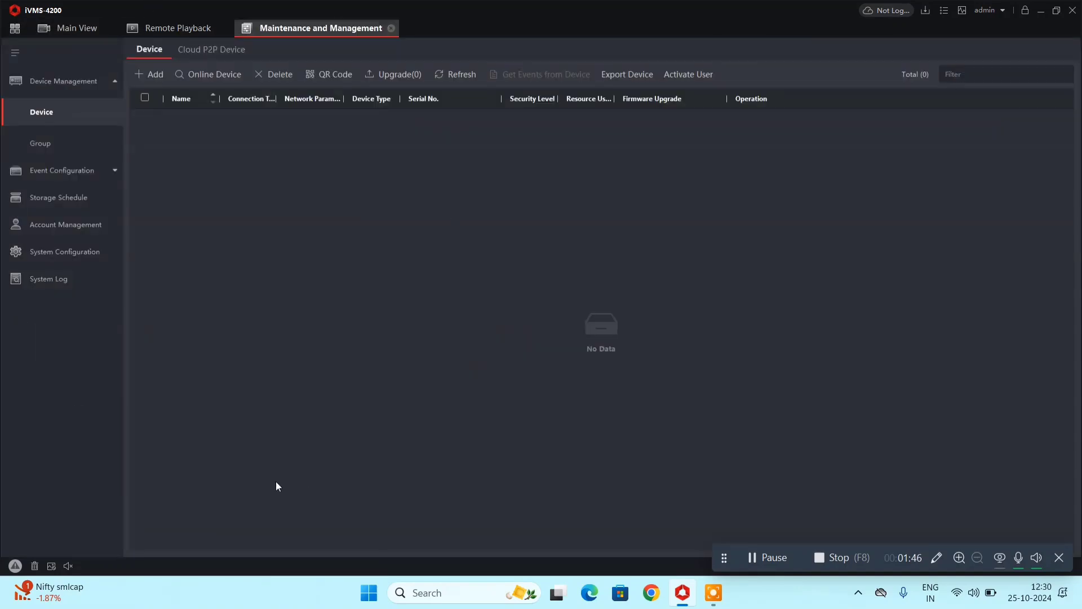
left_click(185, 79)
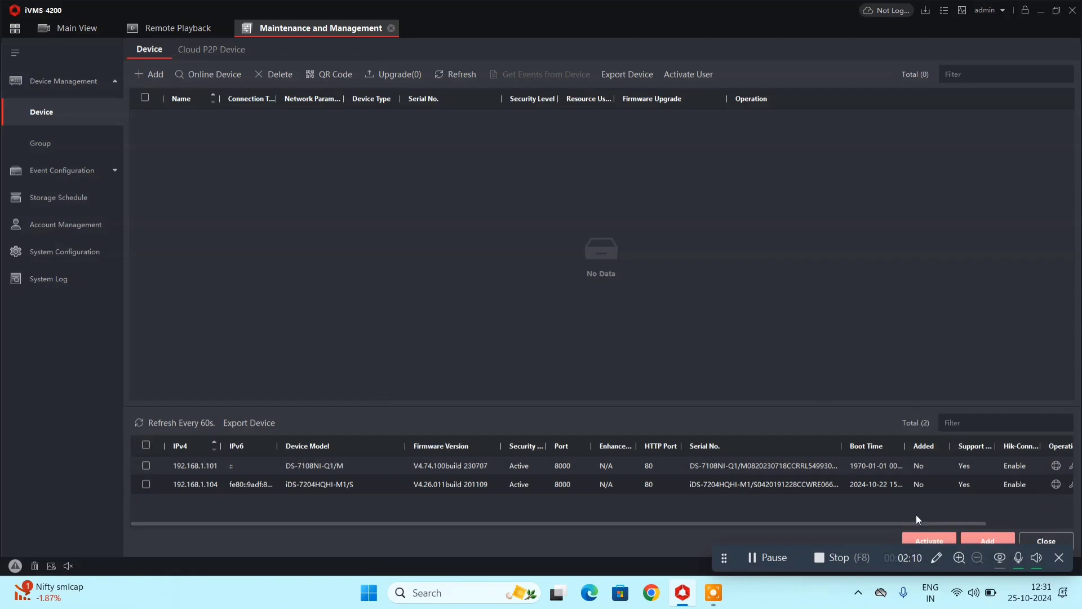
left_click_drag(856, 547, 851, 589)
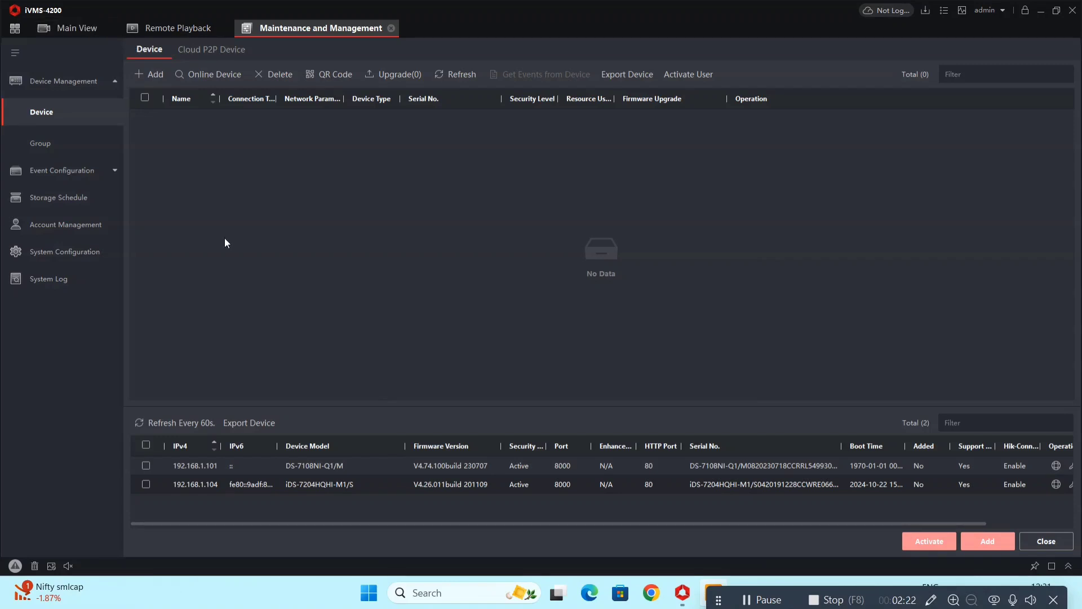
Tick the 192.168.1.101 device and name it 'NVR 8CH' in the Add form.
left_click(145, 466)
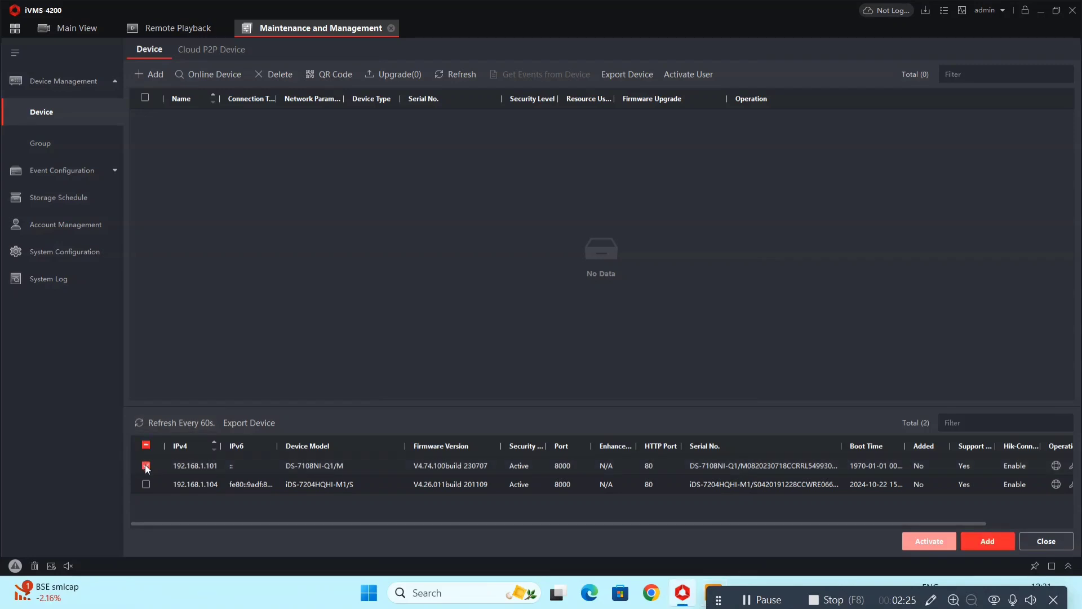
left_click(978, 539)
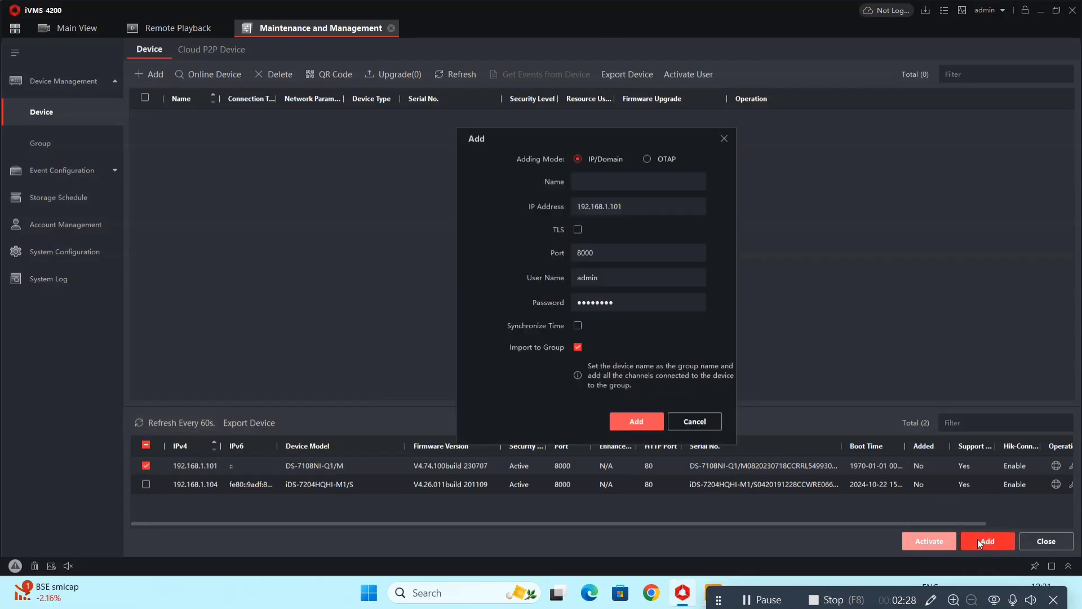
left_click(622, 175)
key("Caps_Lock")
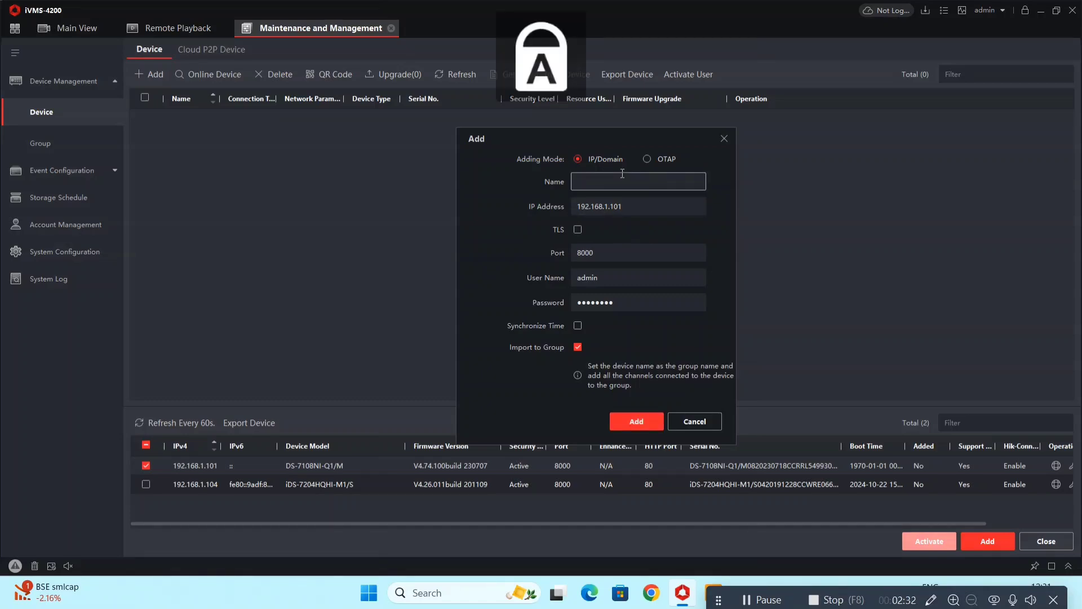
type("NVR")
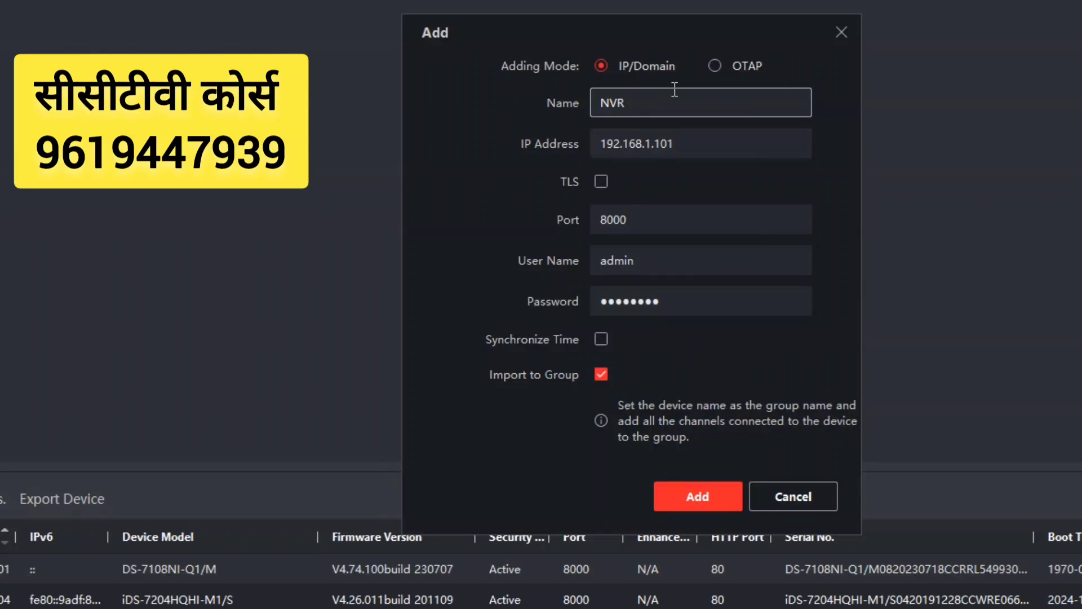
type(" 8CH")
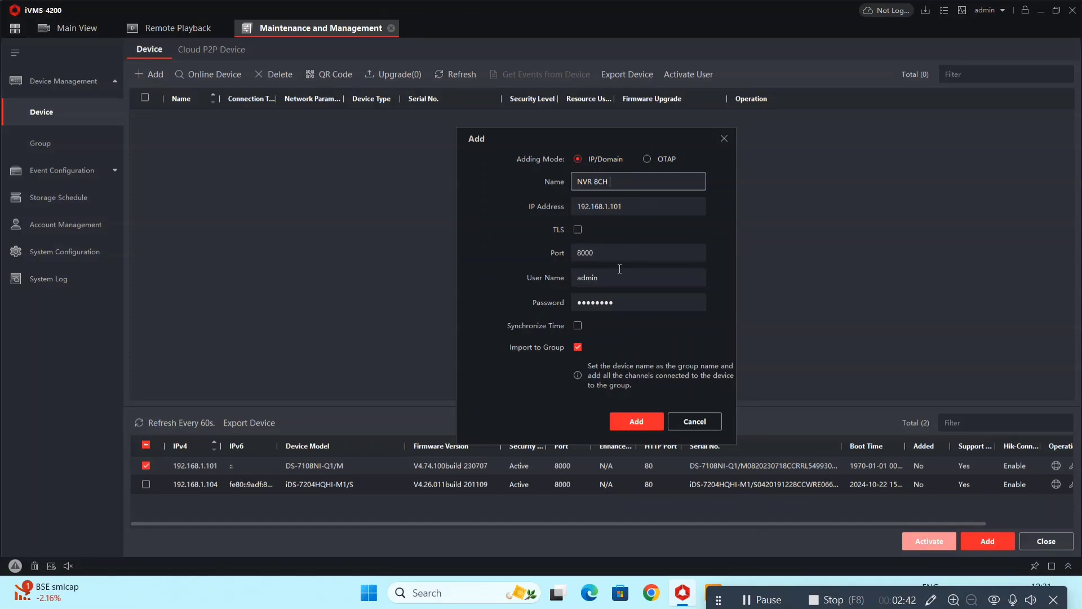
Enter user name admin and the device password, then add the NVR 8CH recorder.
left_click(628, 309)
key("ctrl+a")
key("BackSpace")
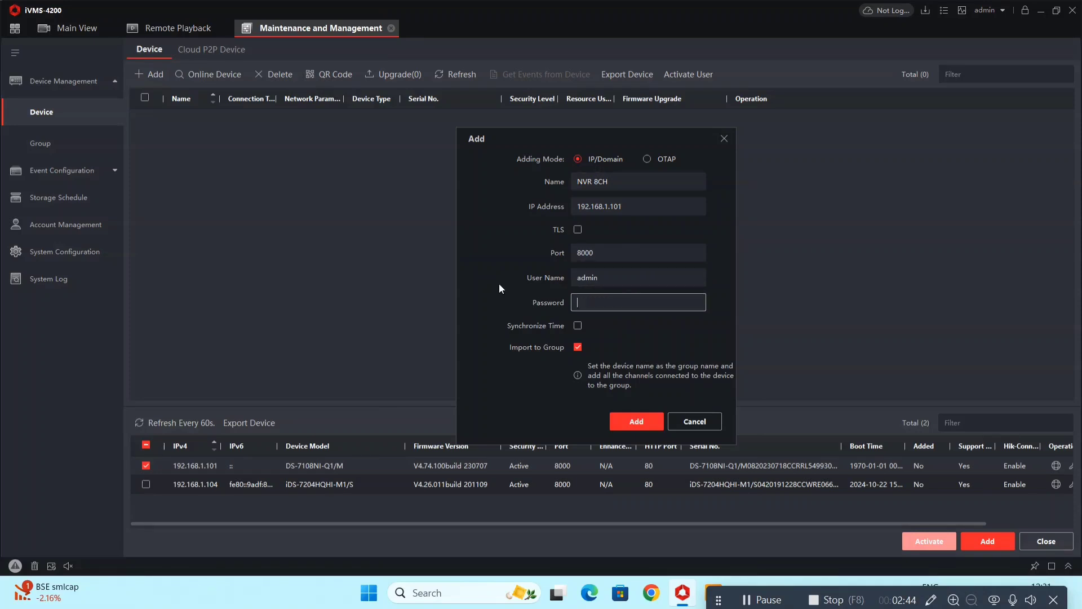
left_click(612, 285)
key("ctrl+a")
key("Caps_Lock")
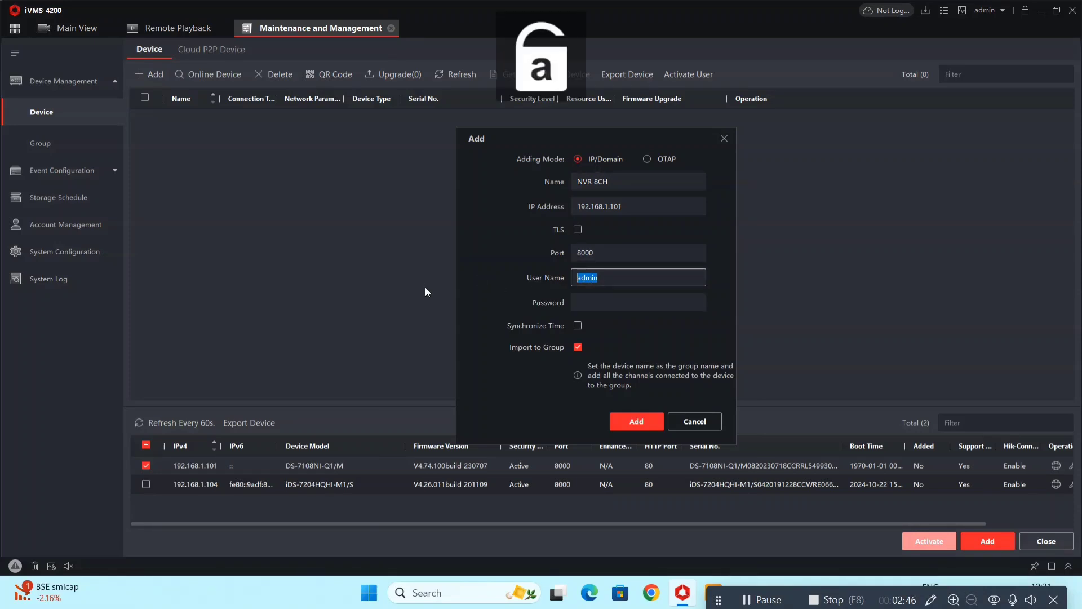
type("admin")
key("Tab")
key("Caps_Lock")
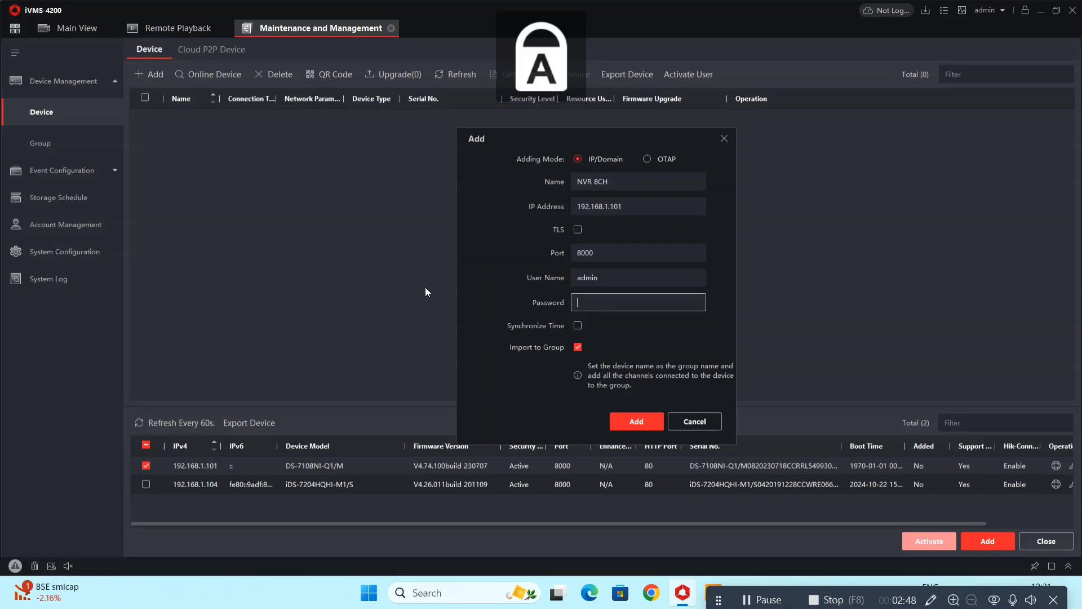
key("Caps_Lock")
type("•••••••")
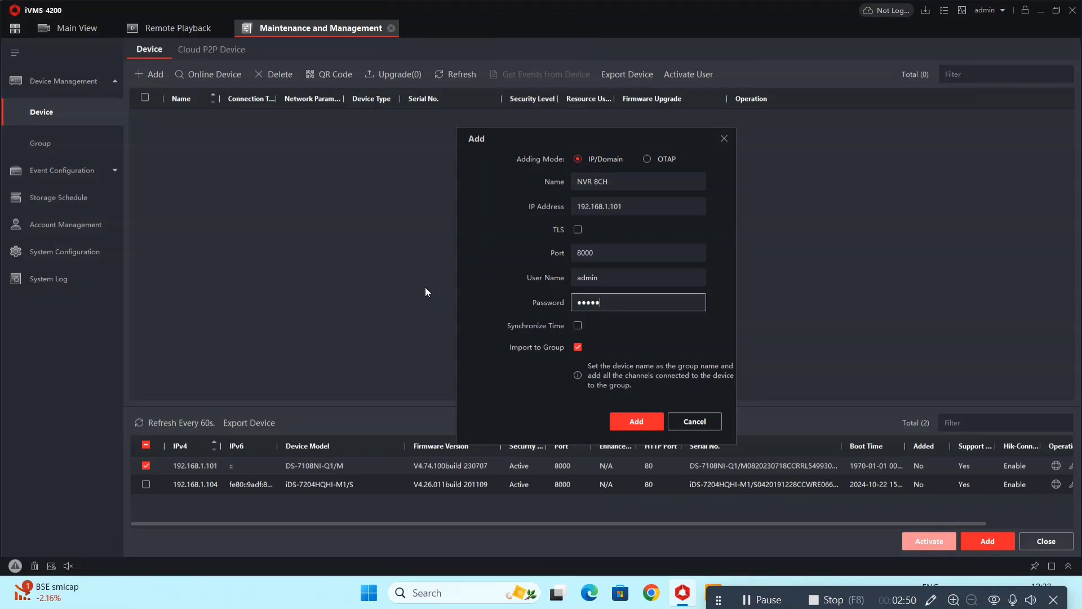
type("•")
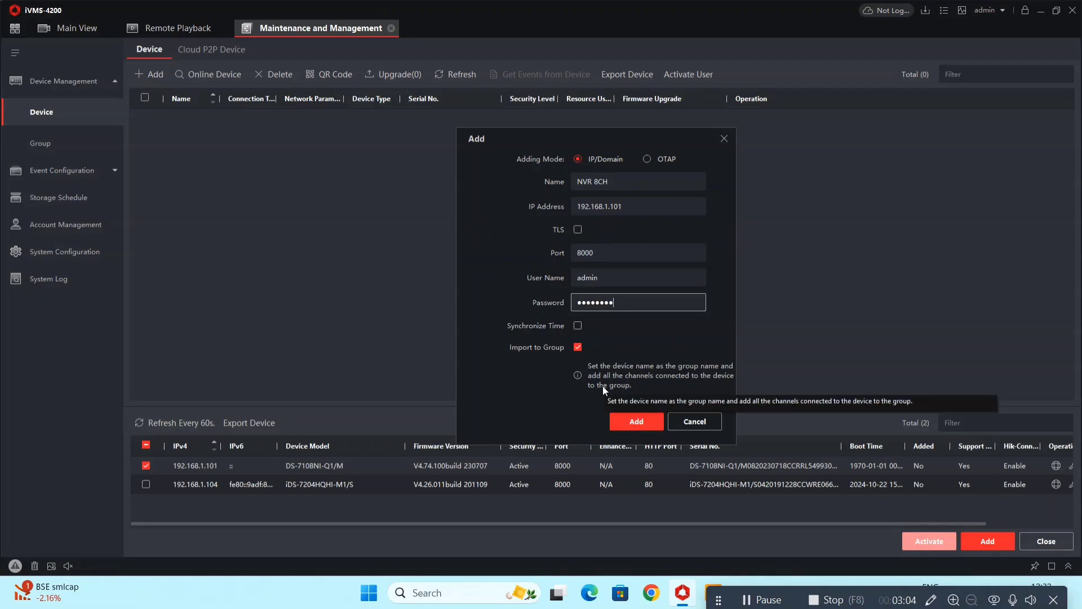
left_click(641, 423)
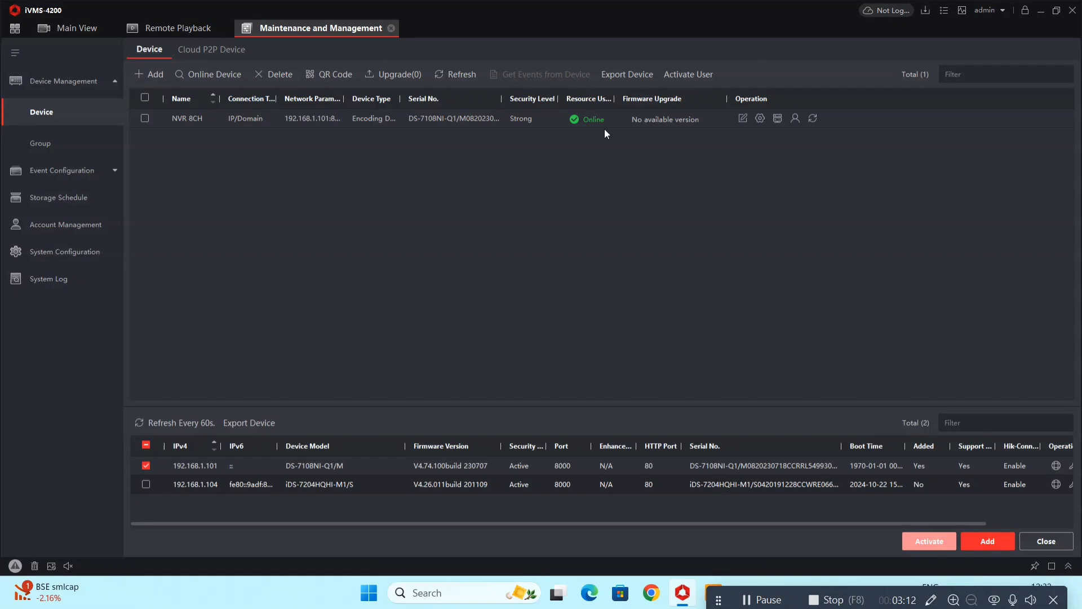
Switch the selection to the 192.168.1.104 recorder and name it 'NVR 4 CH.' in the Add form.
left_click(147, 465)
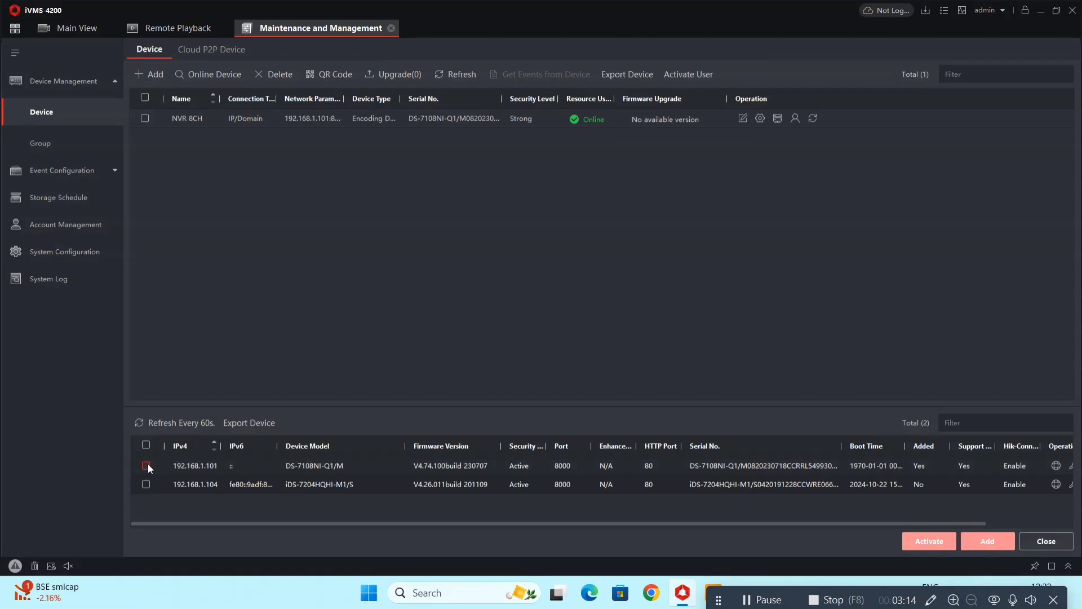
left_click(146, 485)
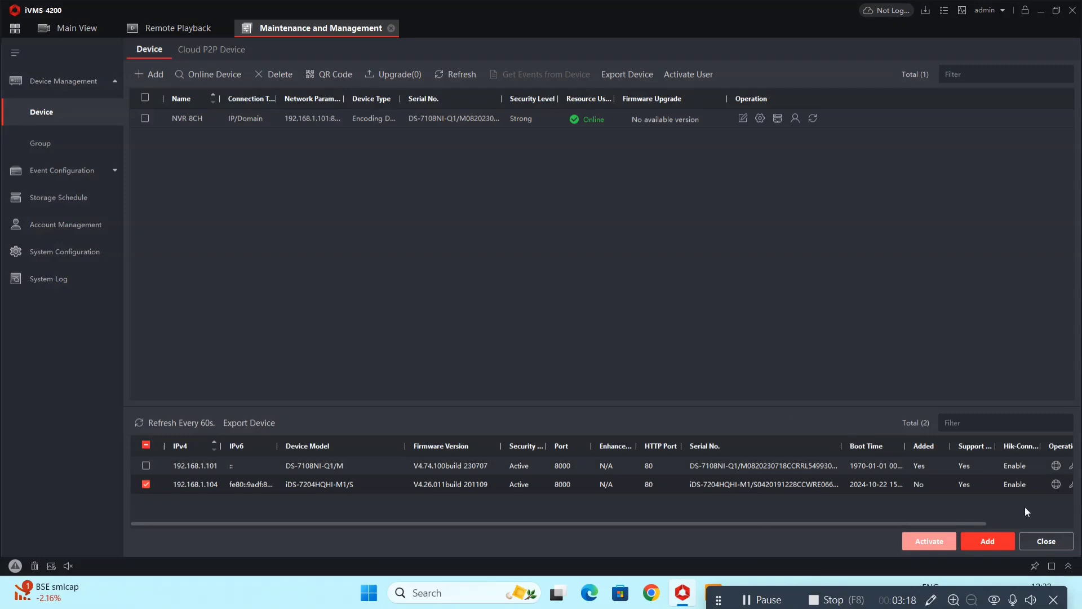
left_click(984, 540)
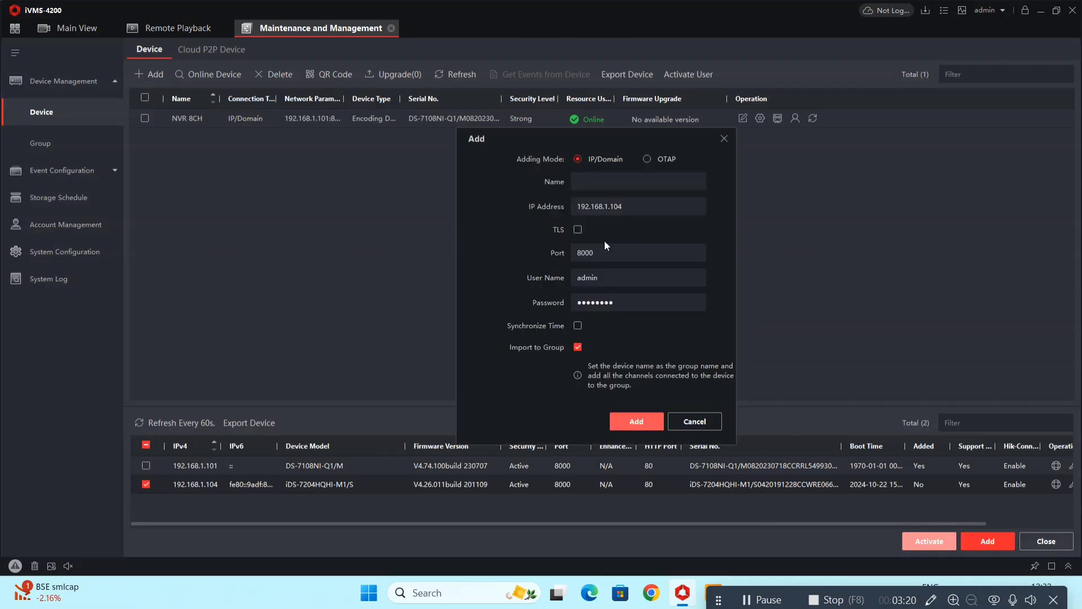
left_click(623, 180)
key("Caps_Lock")
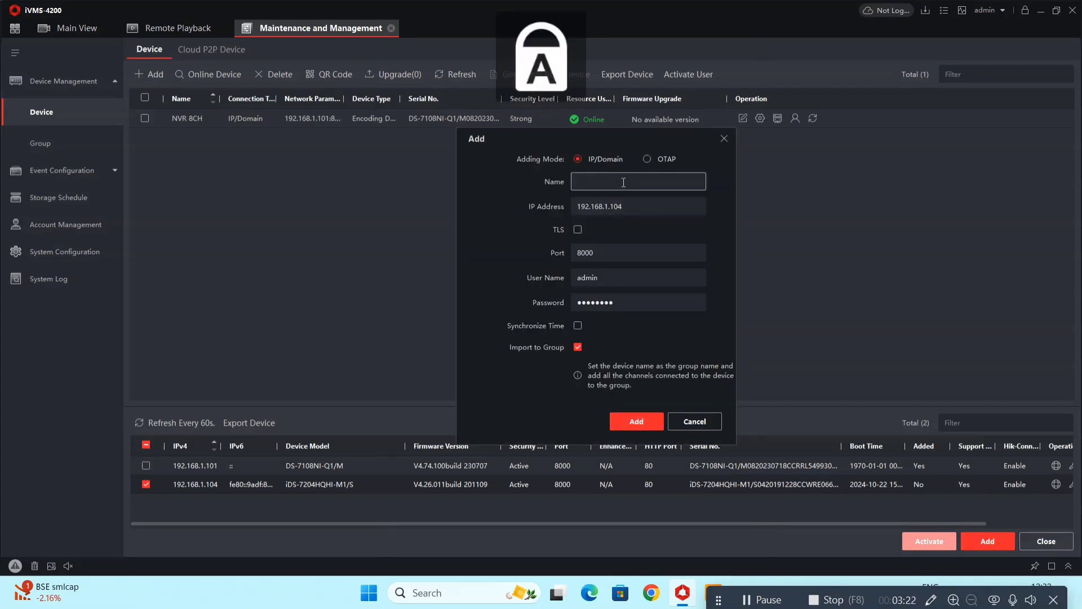
type("NVR 4 ")
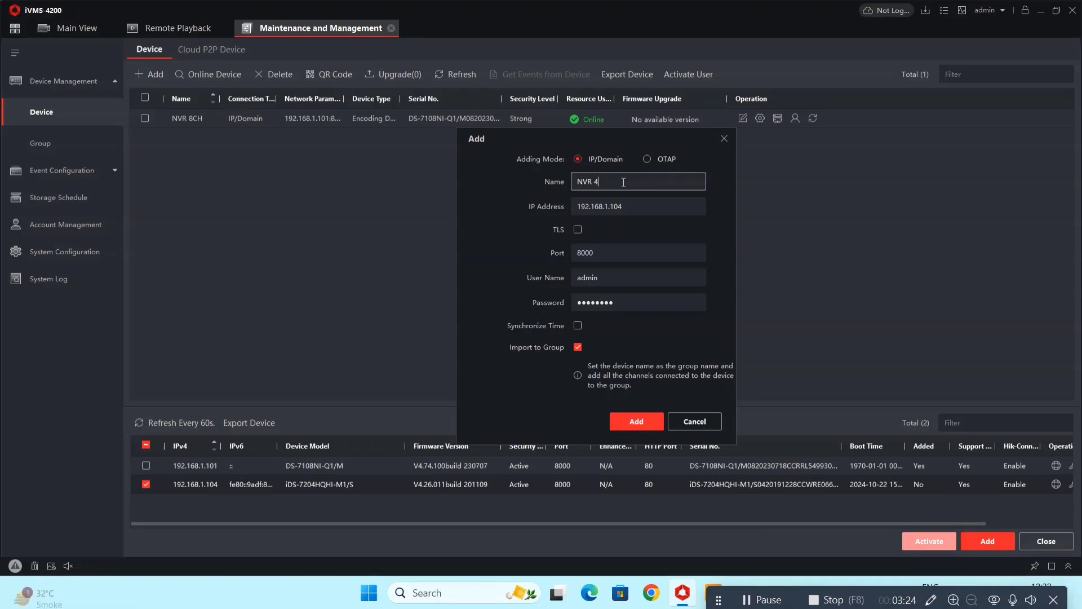
type("CH.")
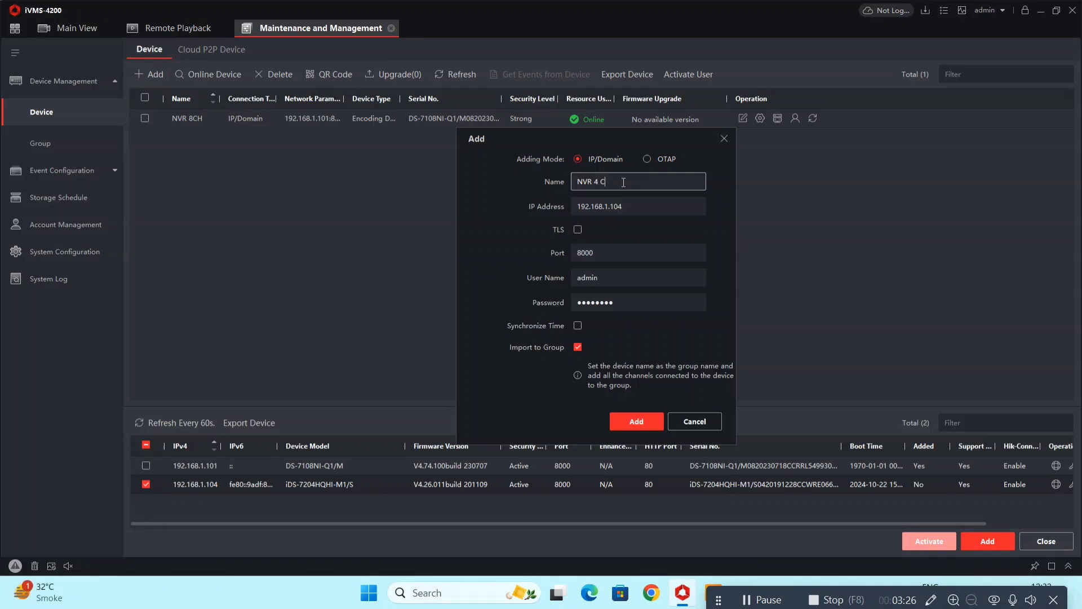
Re-enter the device password and add the NVR 4 CH. recorder.
left_click(643, 302)
double_click(643, 302)
key("Caps_Lock")
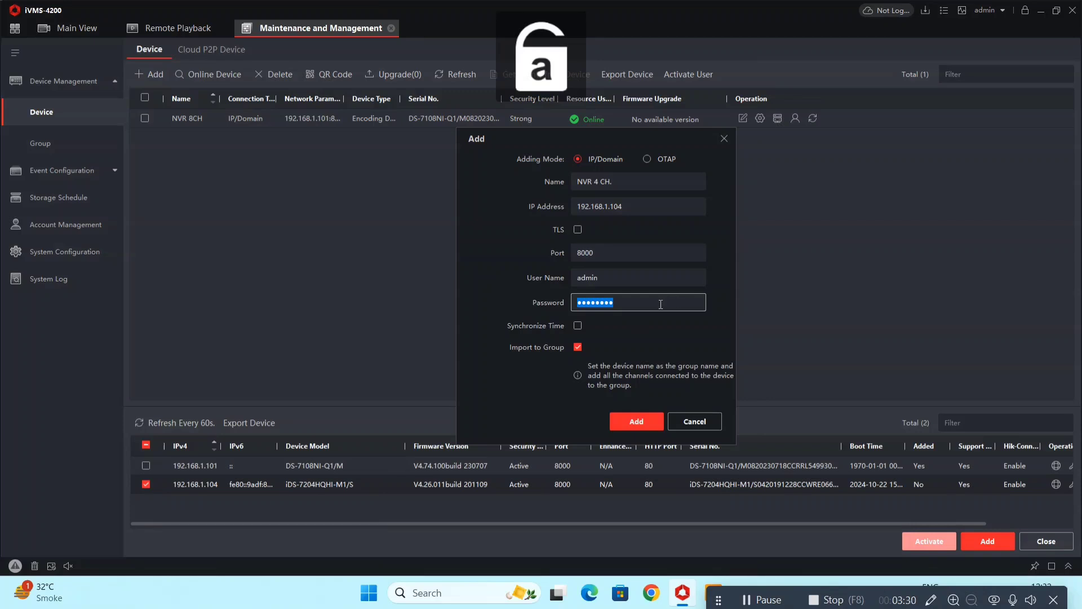
left_click(660, 304)
left_click(643, 421)
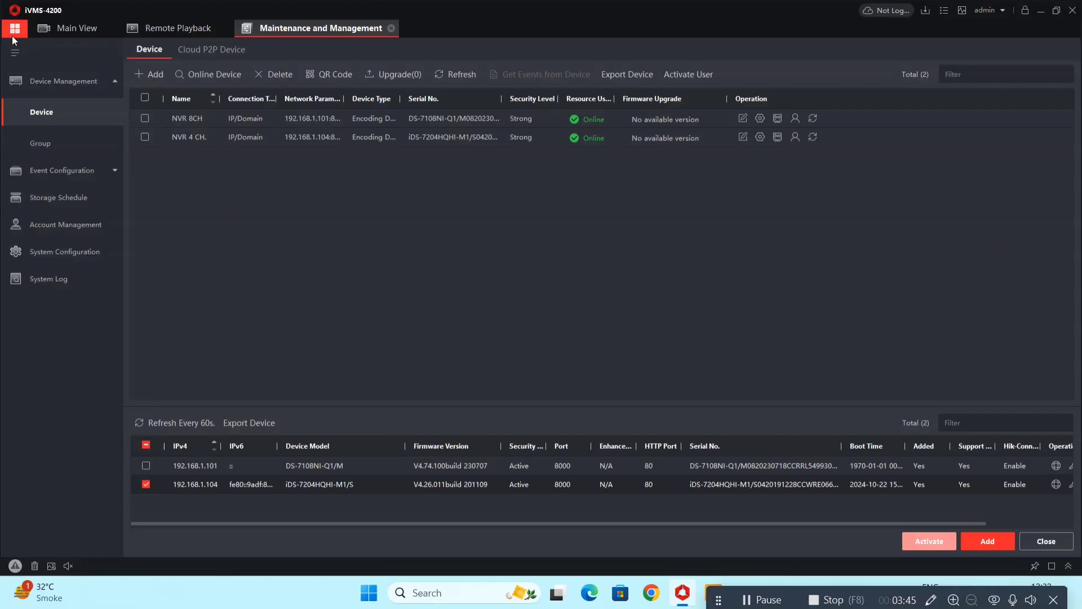
Return to the home page and open Main View with NVR 8CH and NVR 4 CH. resources.
left_click(15, 29)
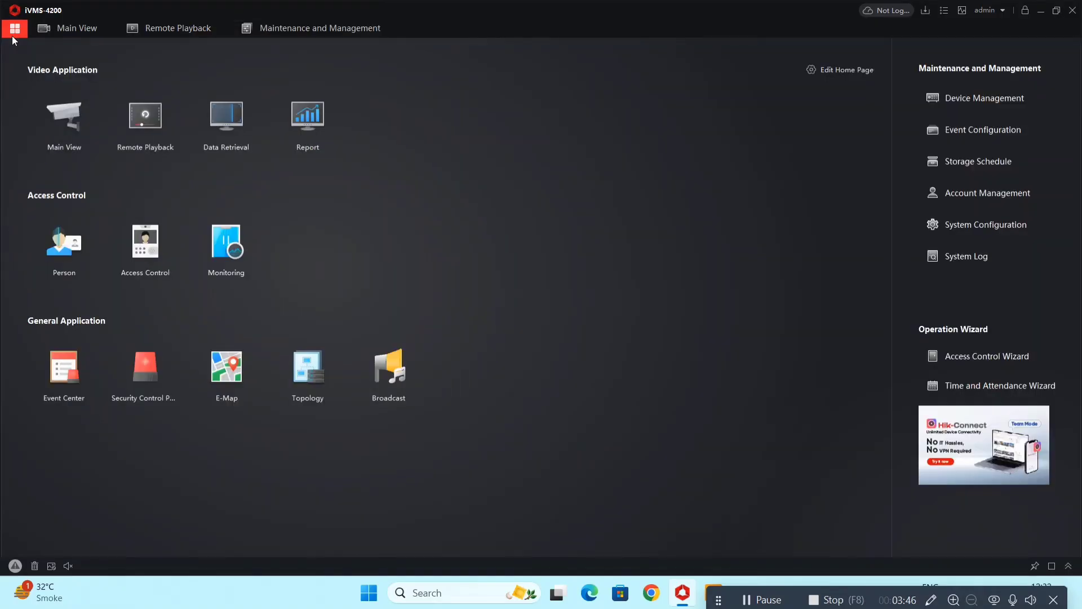
left_click(64, 143)
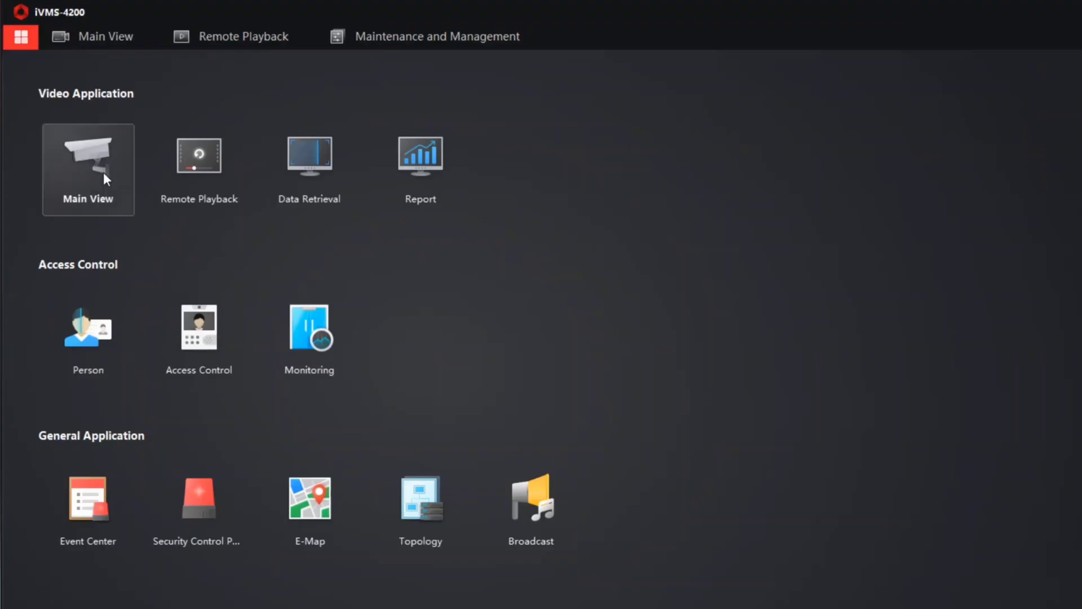
left_click(75, 131)
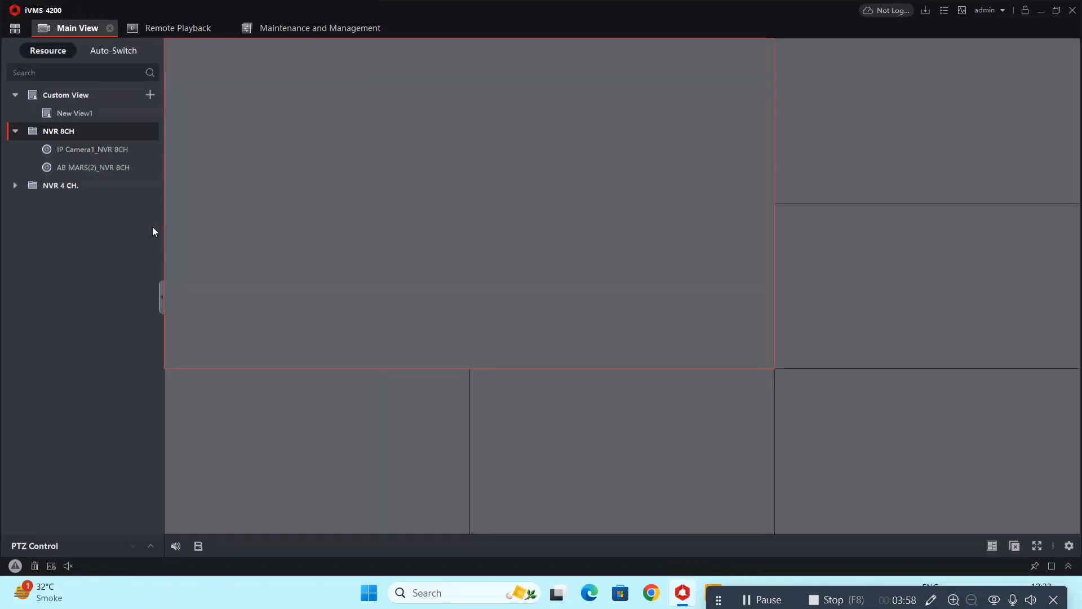
Expand NVR 4 CH. in the resource tree and bring up the window layout choices.
left_click(14, 186)
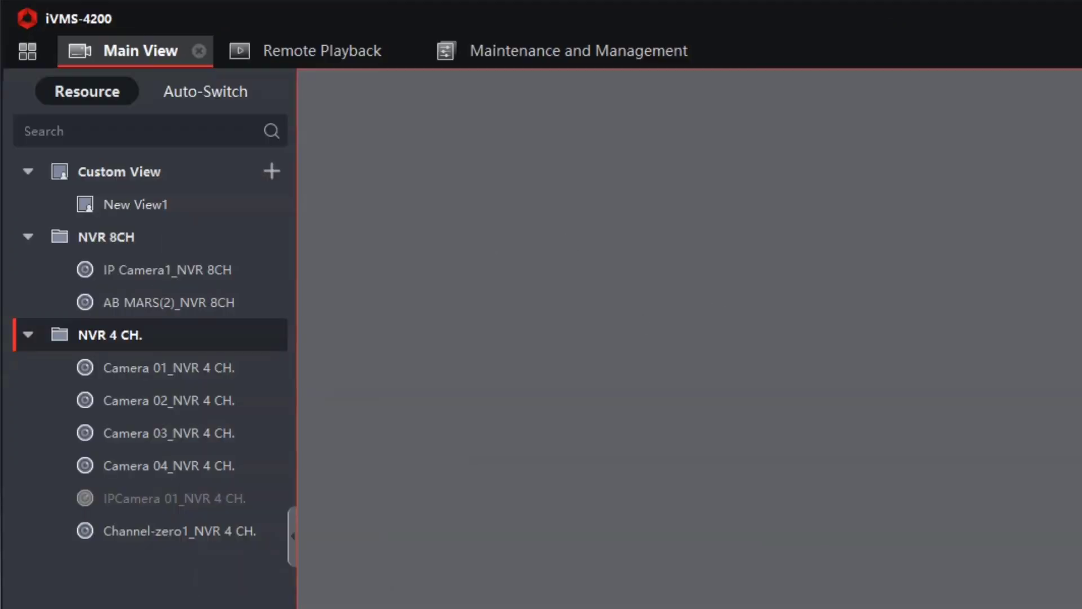
left_click(992, 545)
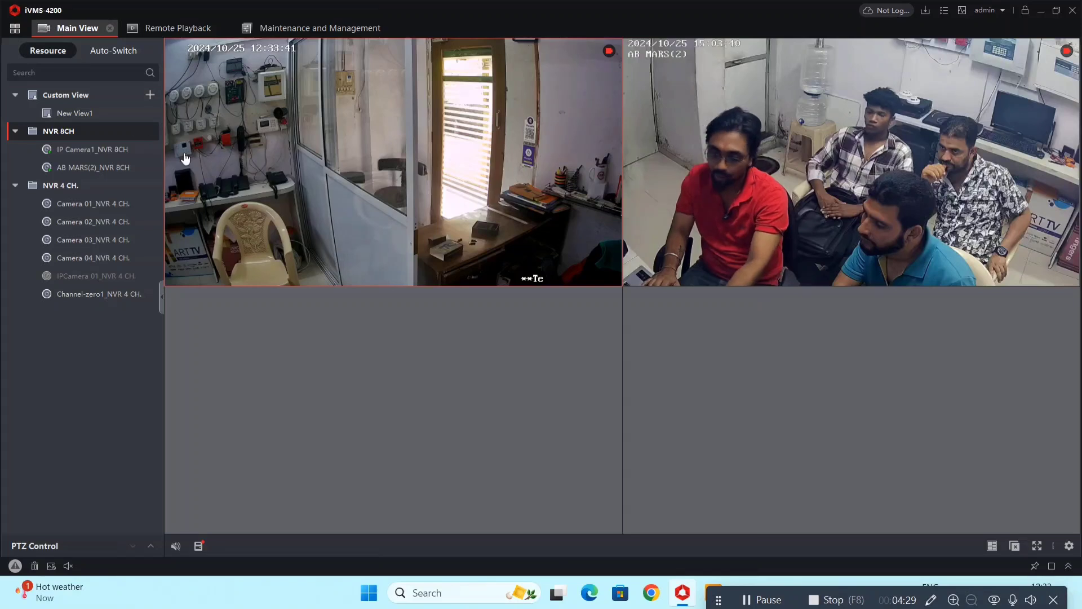
Change the live view through the 32- and 48-window layouts to a 64-window grid.
left_click(992, 545)
left_click(895, 374)
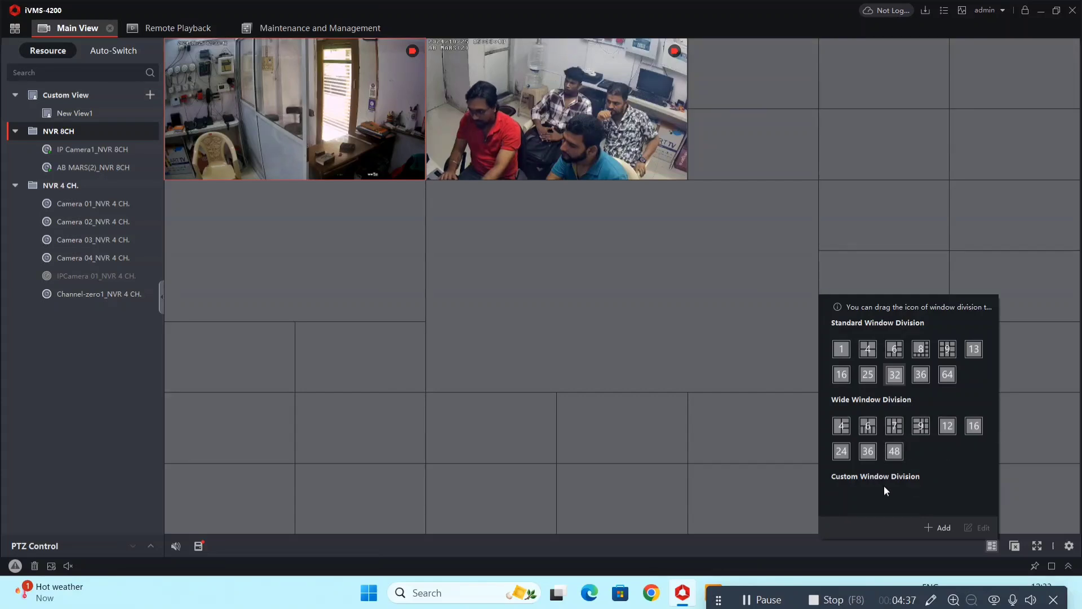
left_click(894, 454)
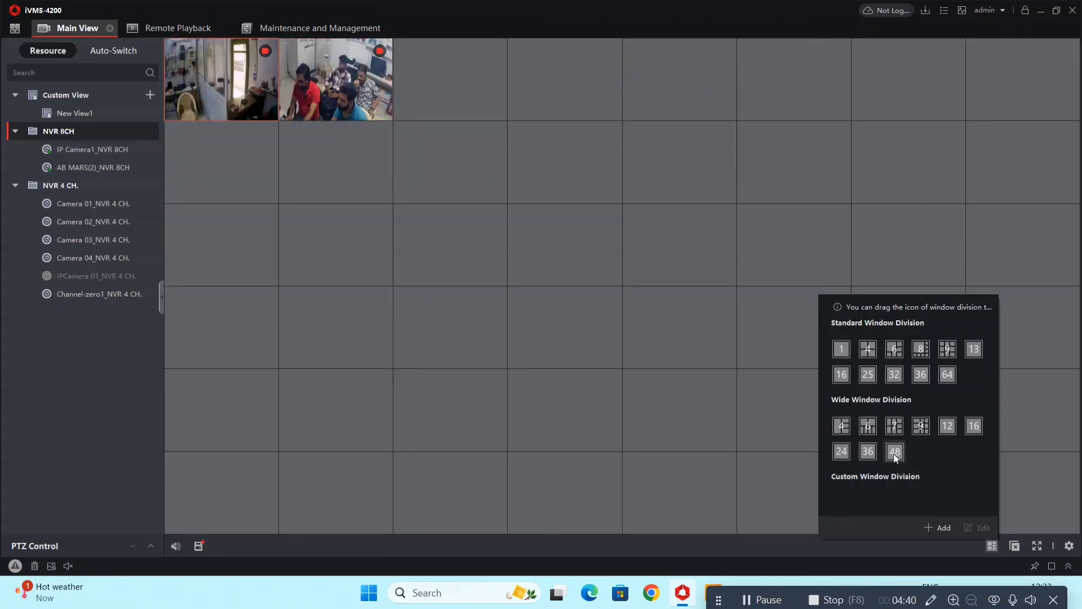
left_click(955, 380)
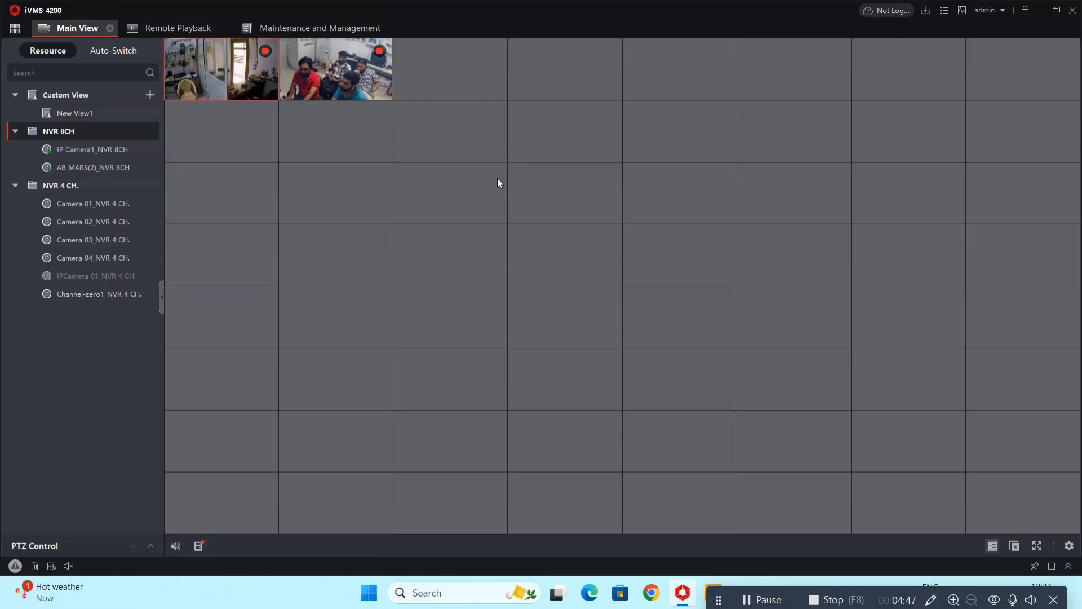
left_click(993, 545)
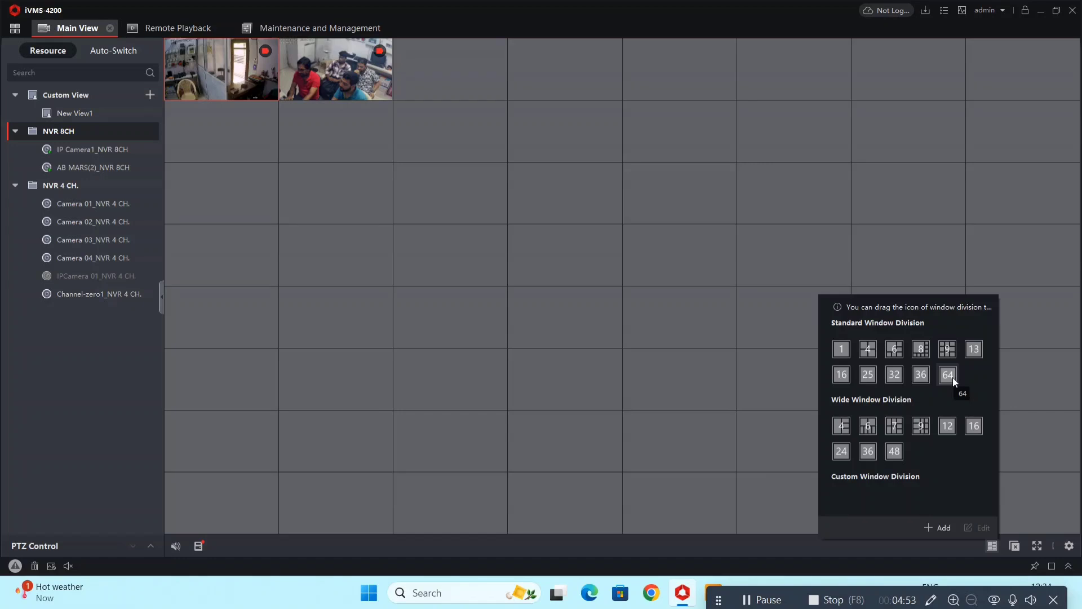
Choose a target window in the grid, then start live view of all NVR 4 CH. channels.
left_click(217, 82)
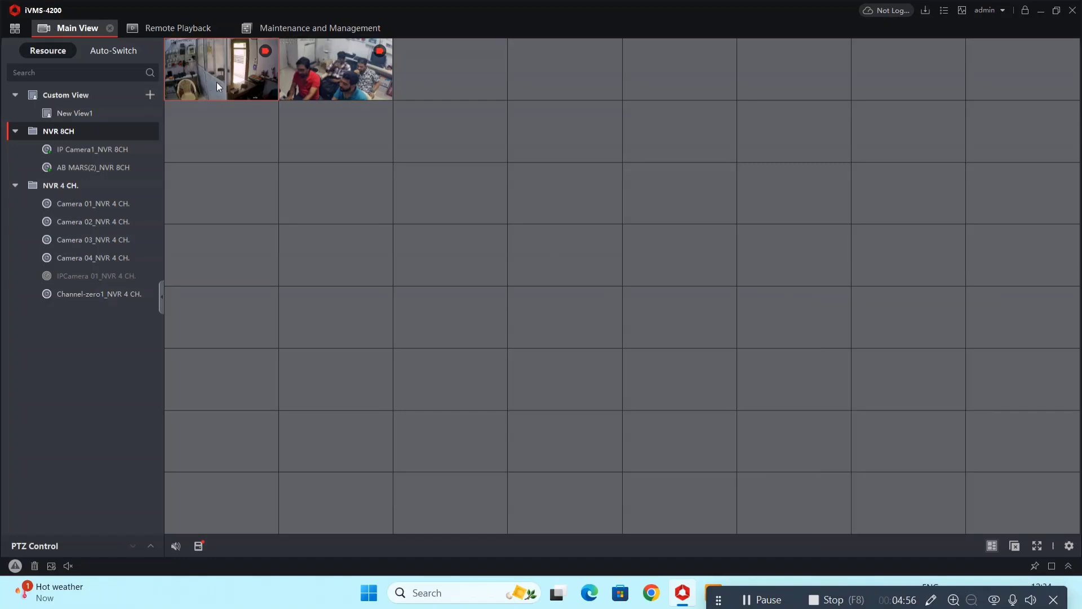
left_click(361, 79)
left_click(452, 89)
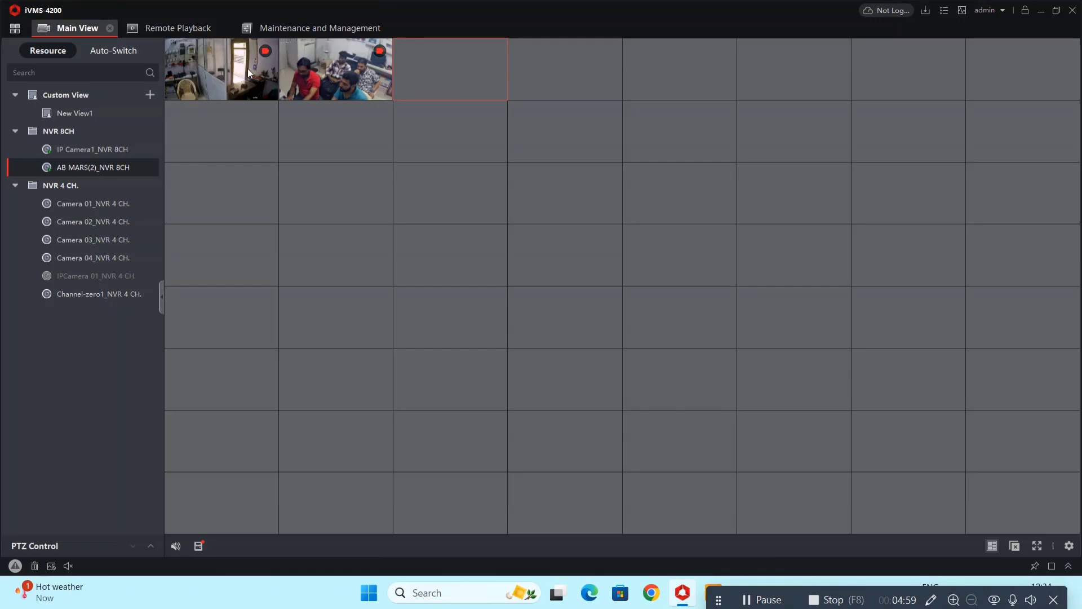
mouse_move(215, 72)
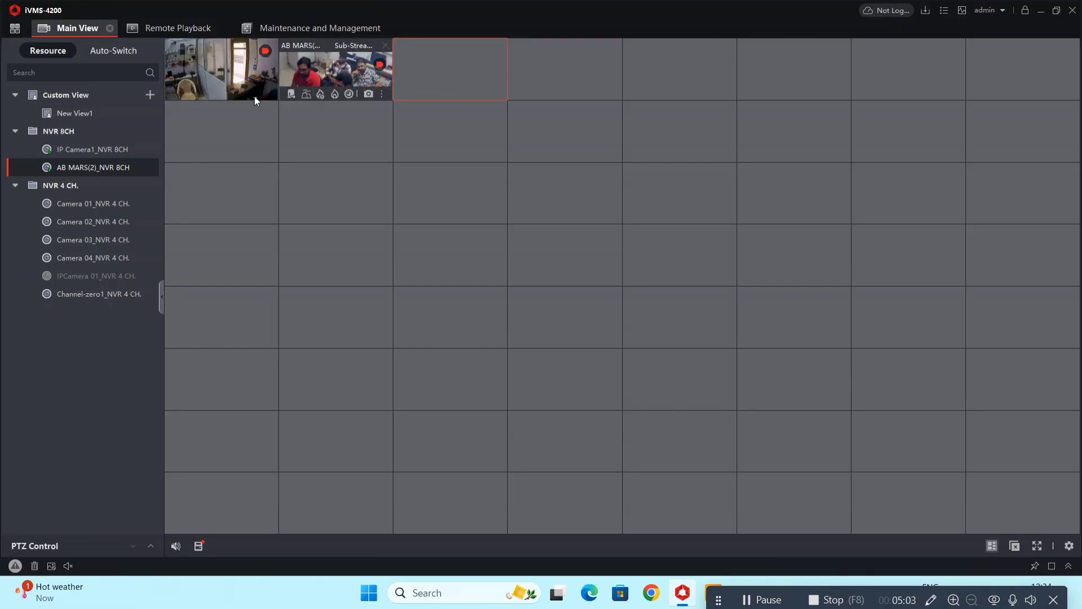
left_click(220, 150)
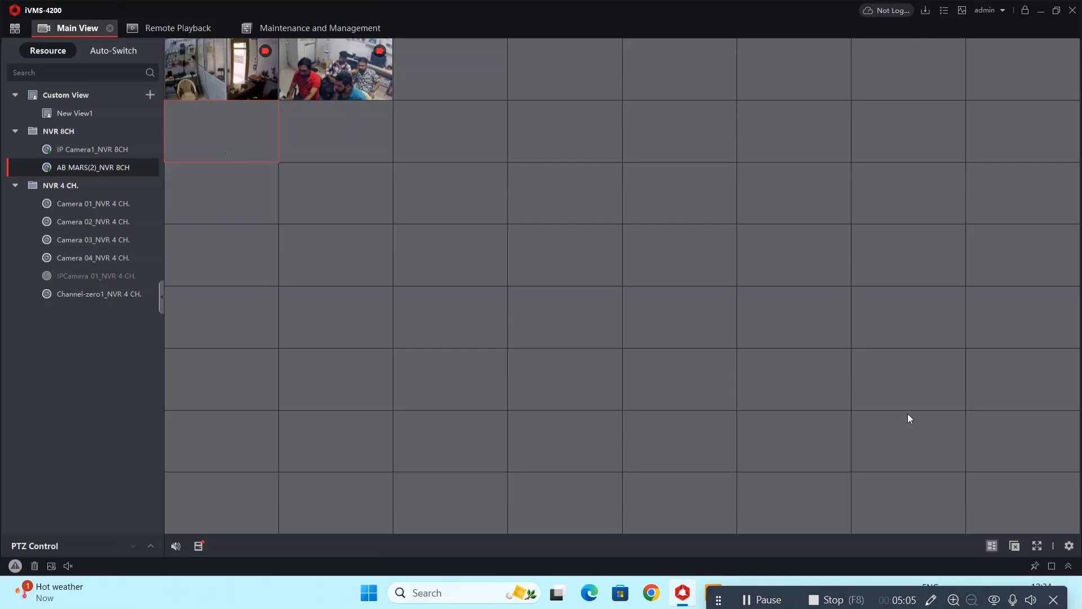
left_click(992, 546)
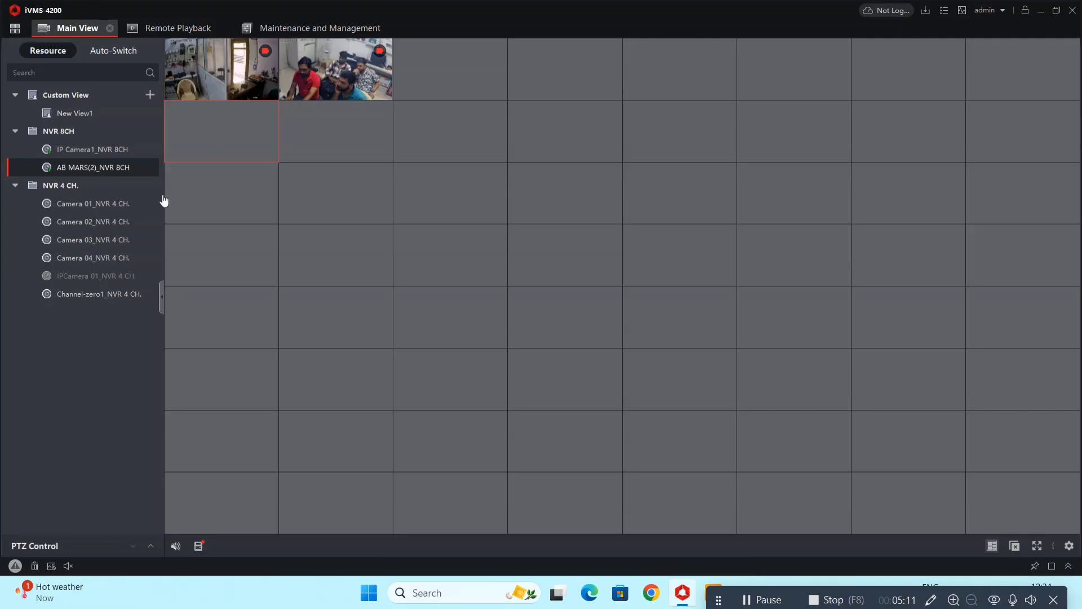
left_click(15, 186)
left_click(15, 186)
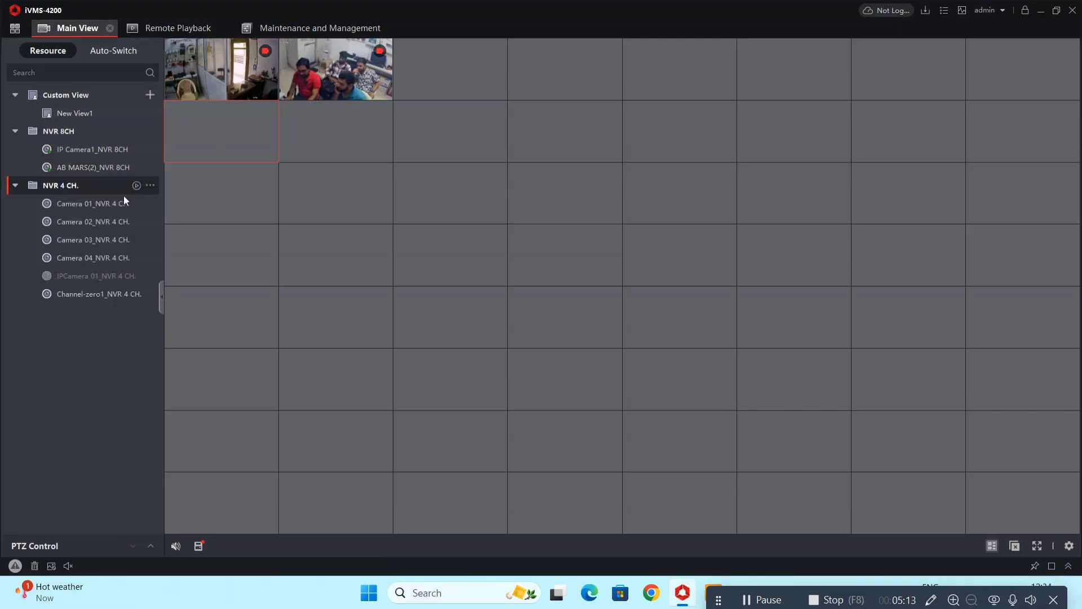
left_click(136, 186)
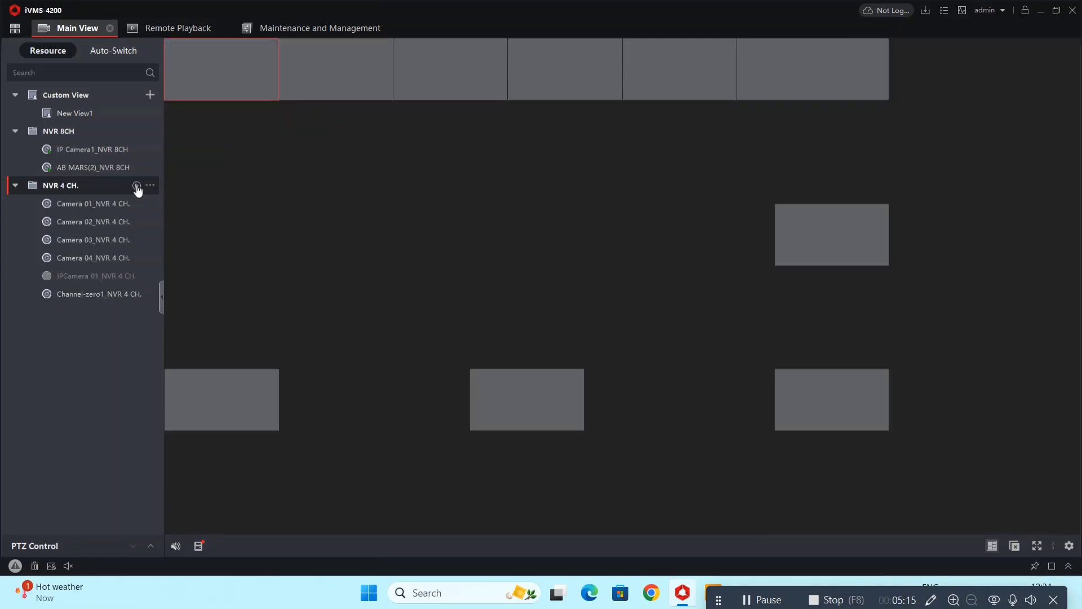